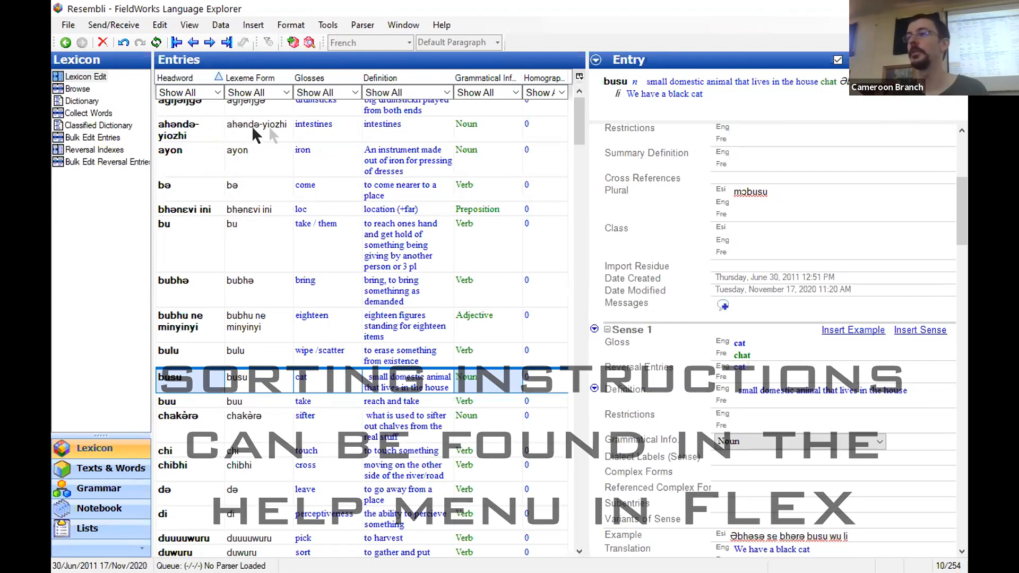
Export the Configured Dictionary as a web page (XHTML), overwriting Resembli.xhtml in the Resembli Export folder
scroll(478, 107, up, 1)
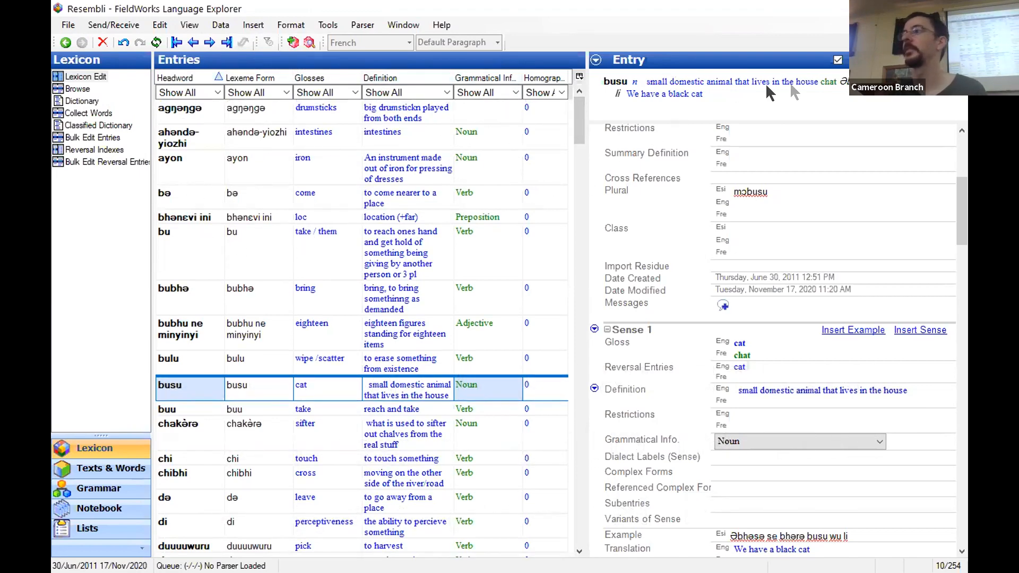
click(68, 25)
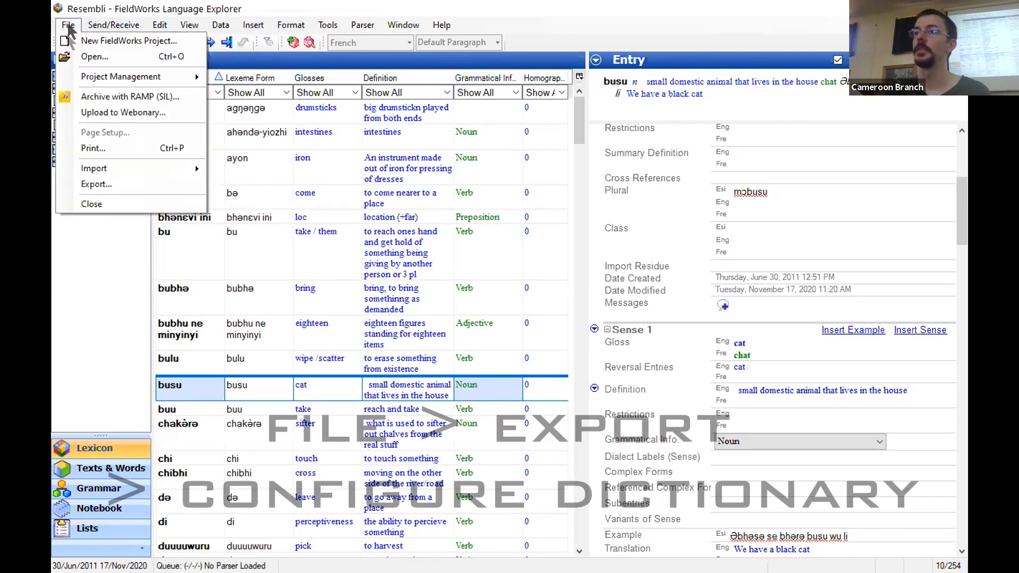
click(91, 185)
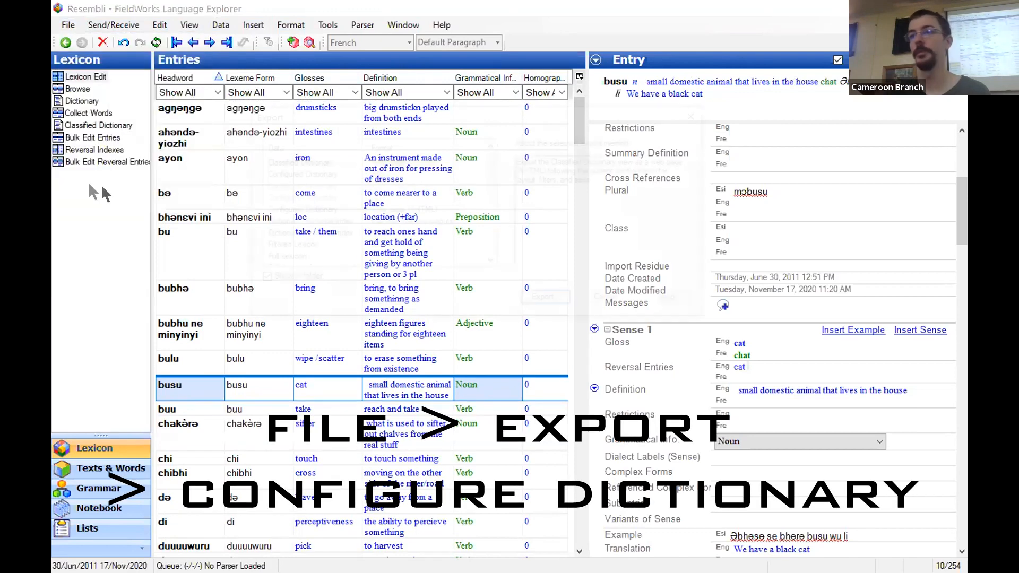
click(327, 208)
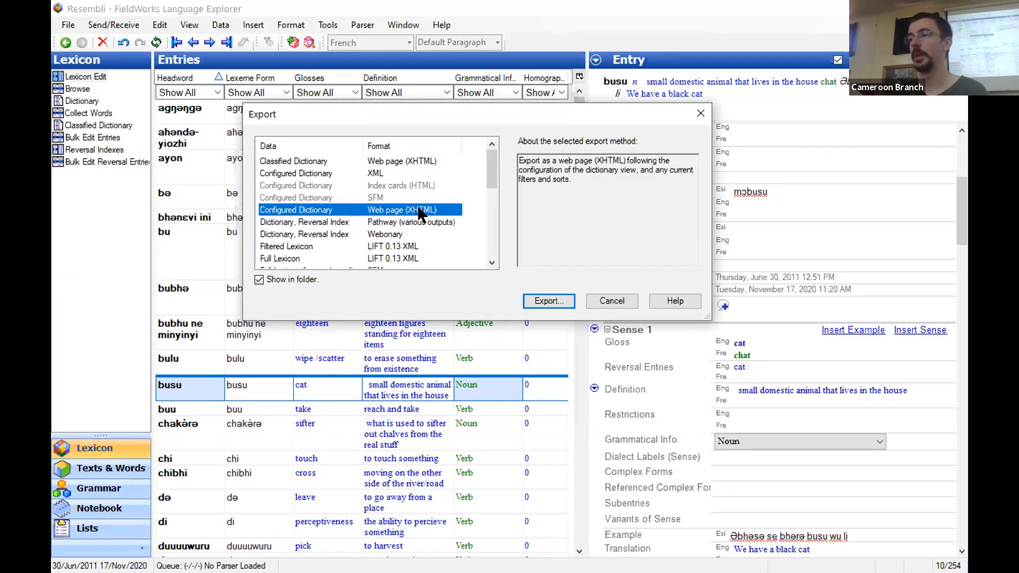
click(547, 301)
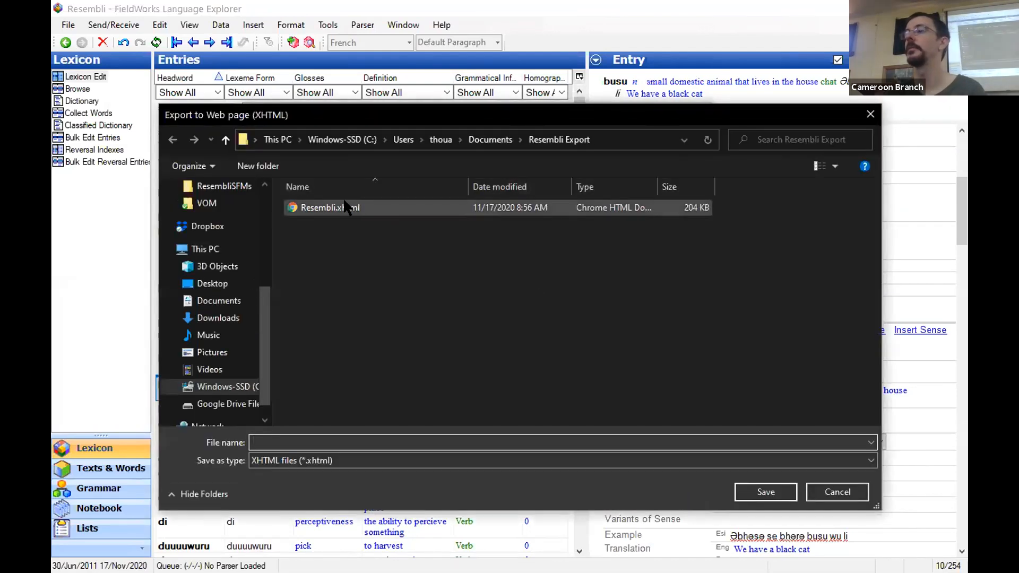
click(347, 207)
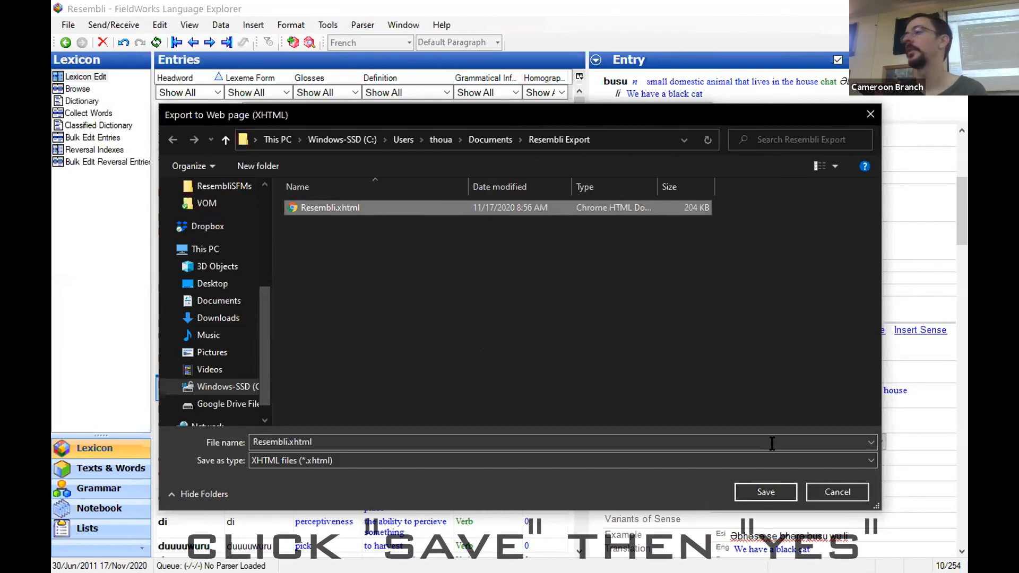
click(760, 493)
click(545, 291)
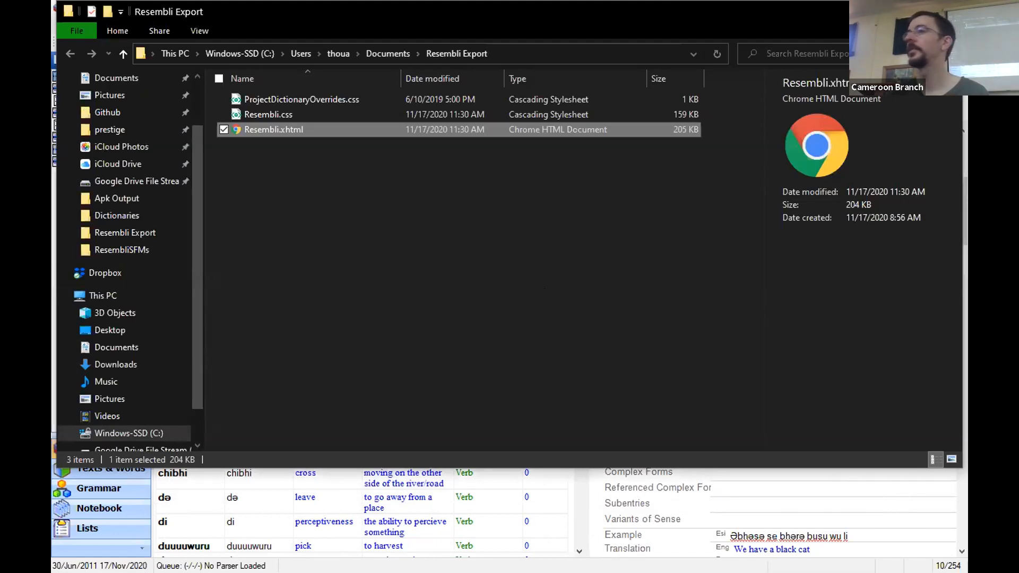
click(878, 11)
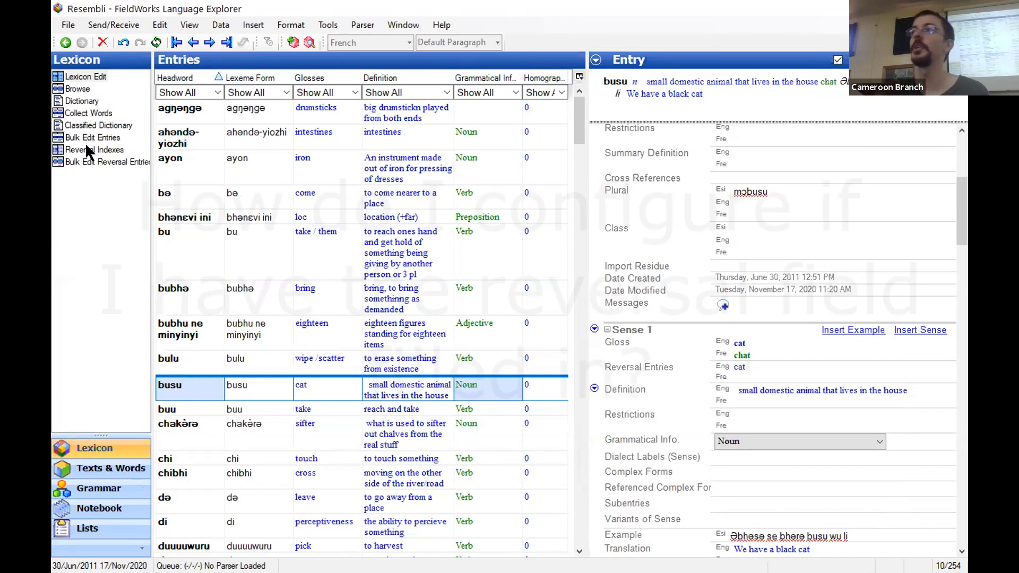
Switch the lexicon to its reversal indexes and review the configuration of the English reversal index
click(752, 366)
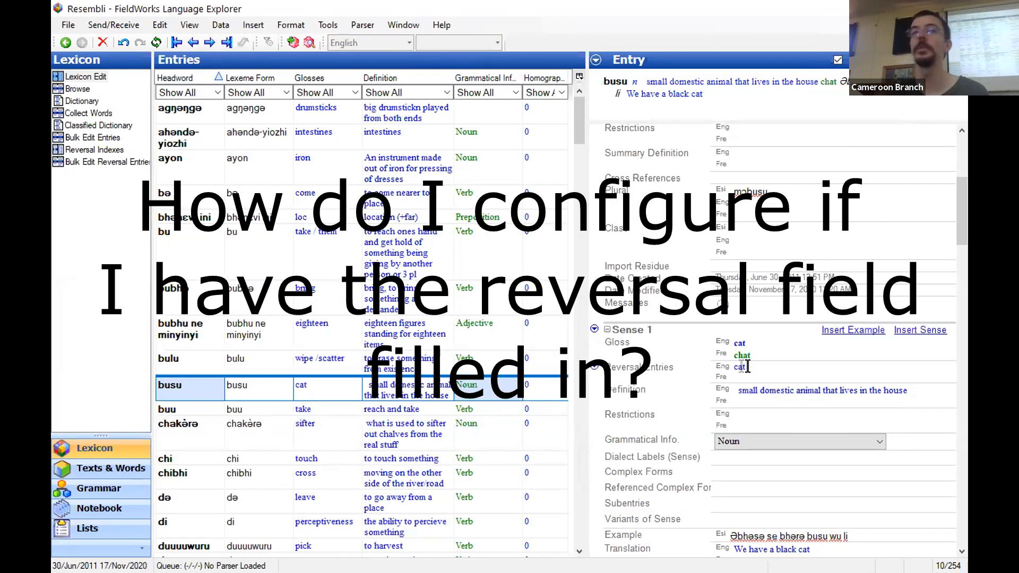
click(76, 150)
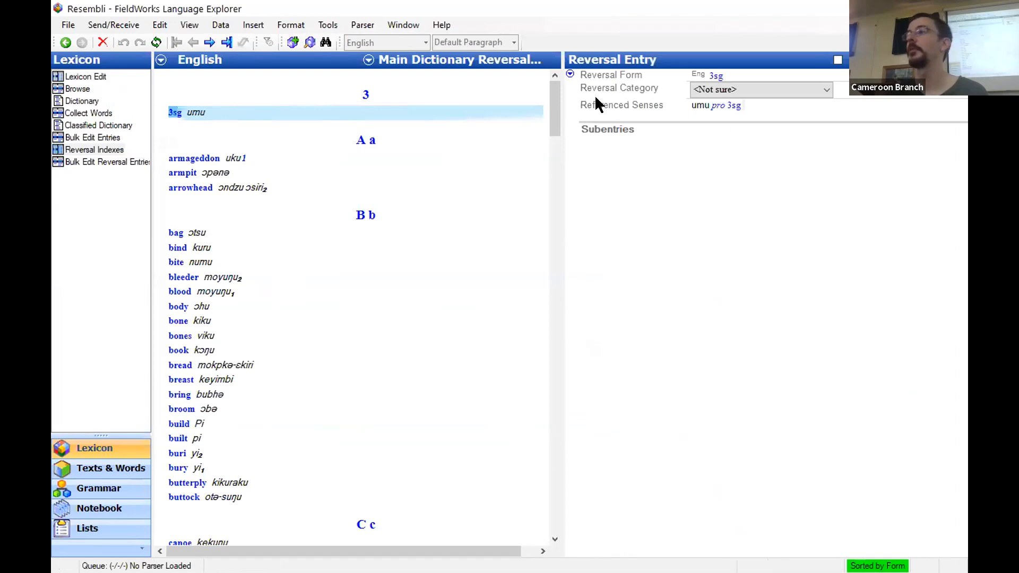
click(326, 25)
mouse_move(348, 41)
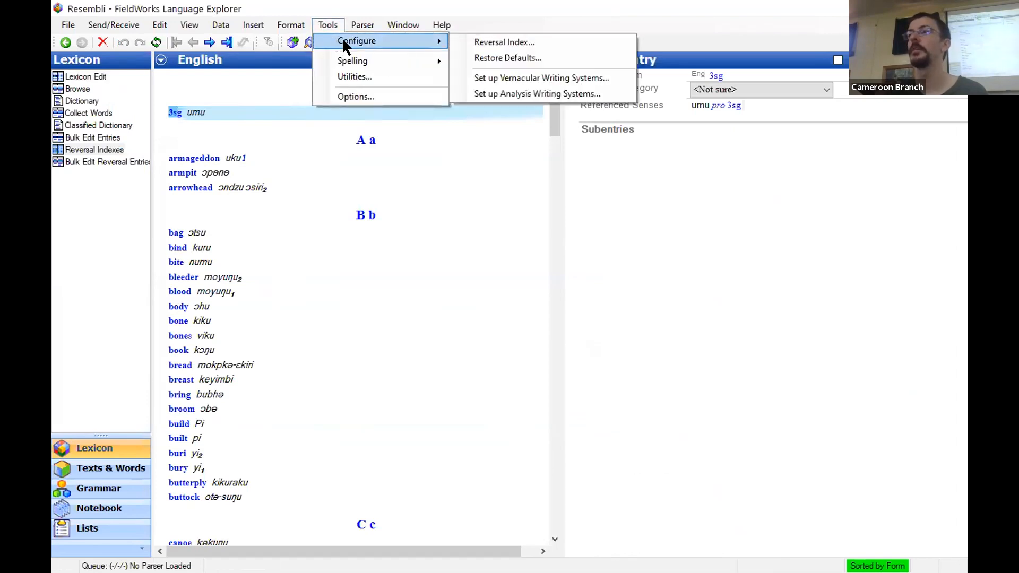
click(479, 42)
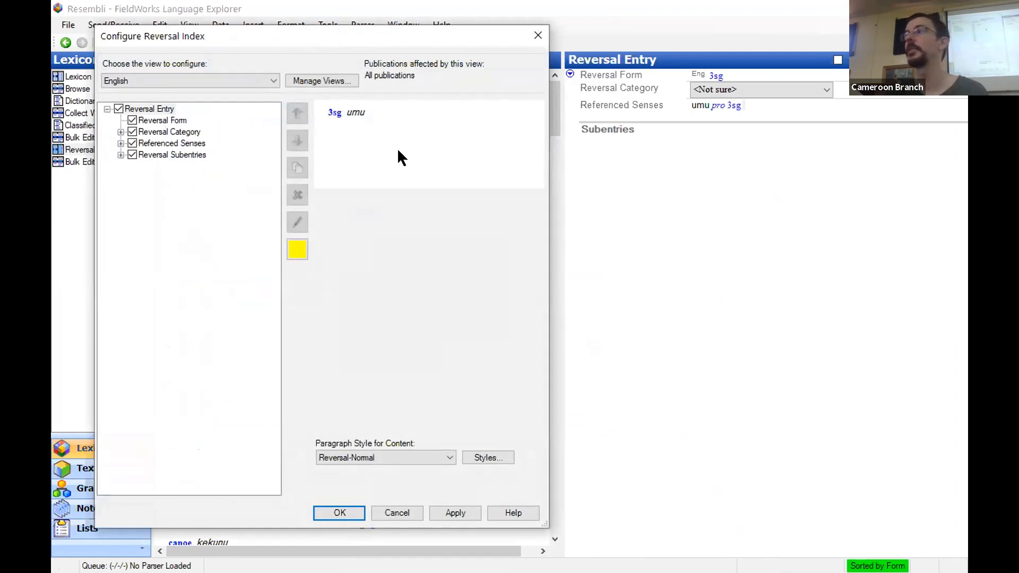
click(406, 513)
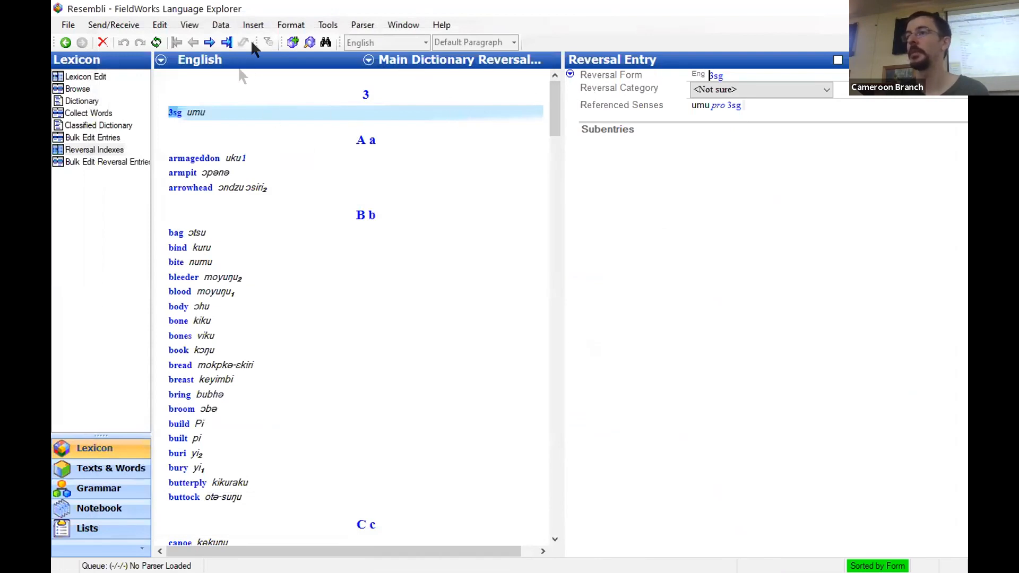
click(328, 25)
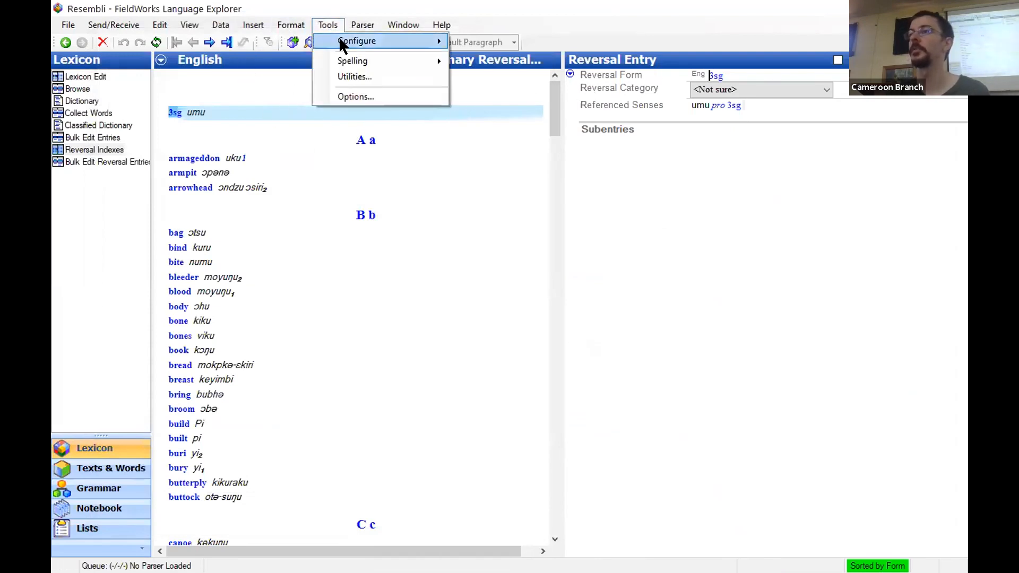
mouse_move(342, 40)
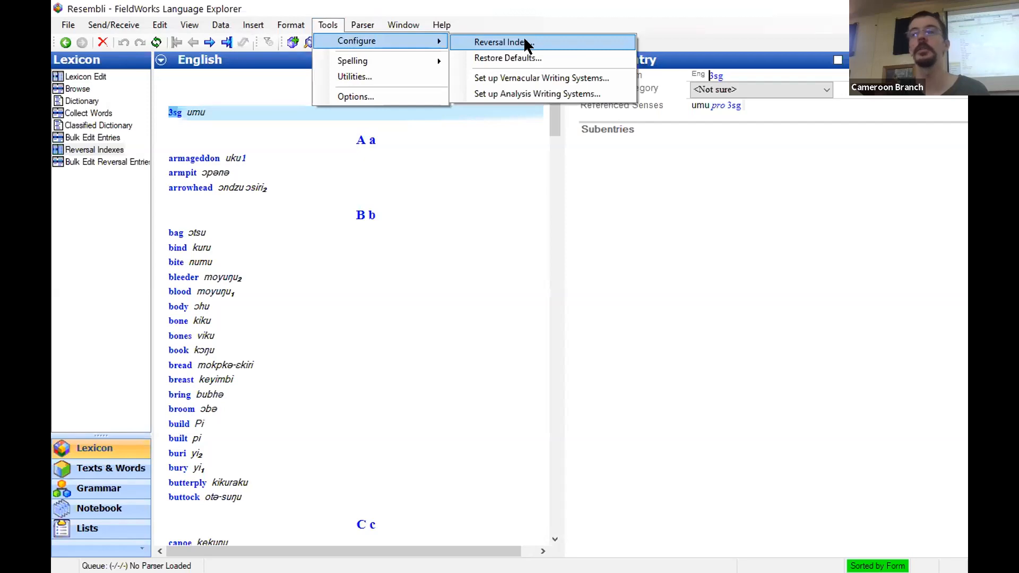
click(318, 13)
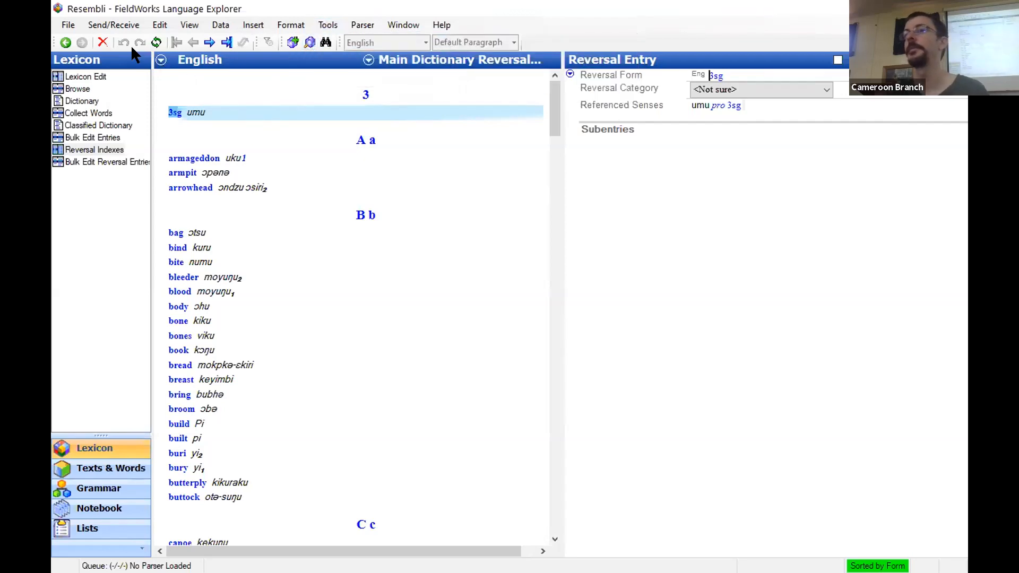
Export the Reversal Index as a web page (XHTML) named Resembli-Rev into the Resembli Export folder and check the exported files
click(69, 25)
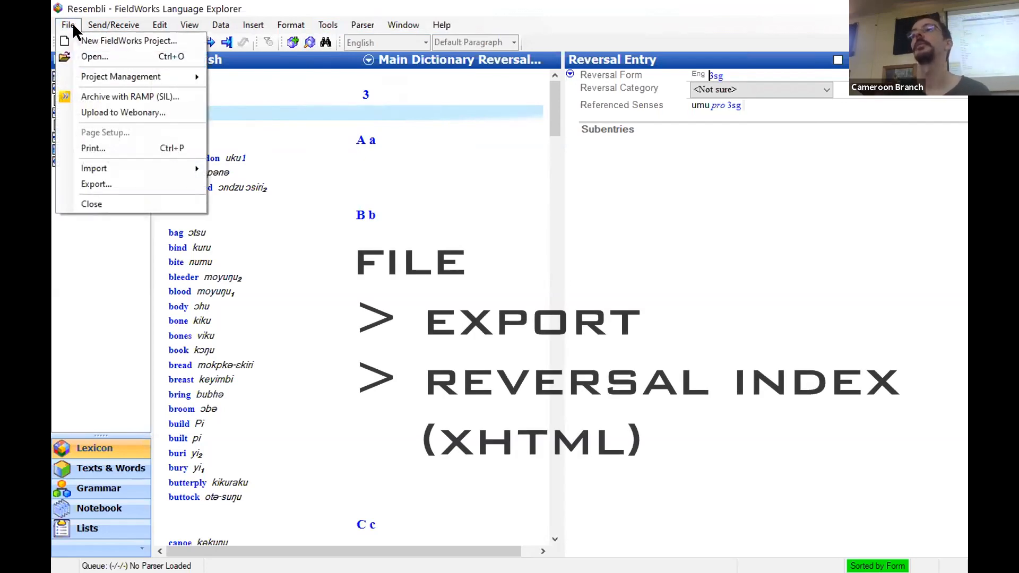
click(87, 184)
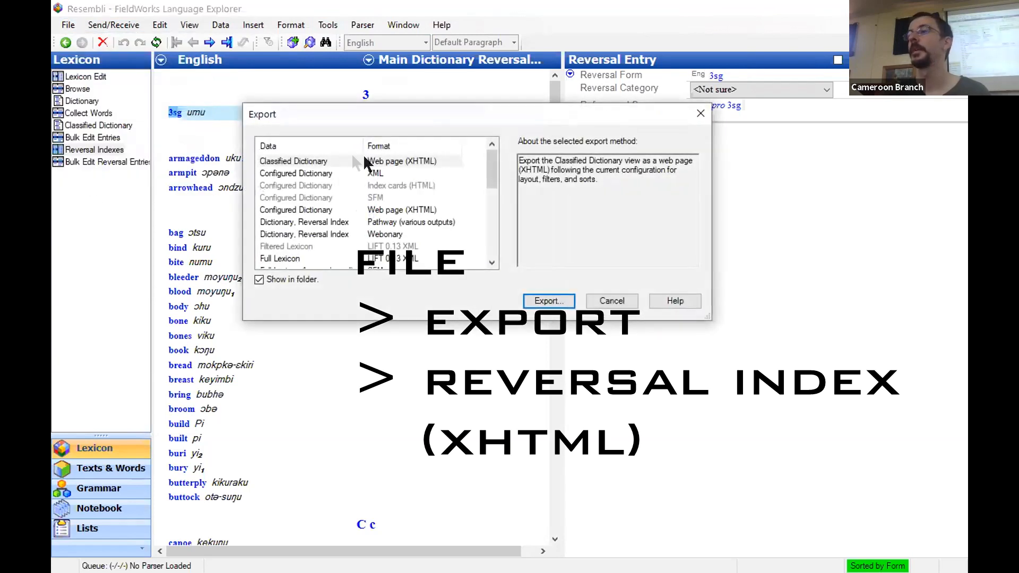
drag(489, 166, 481, 223)
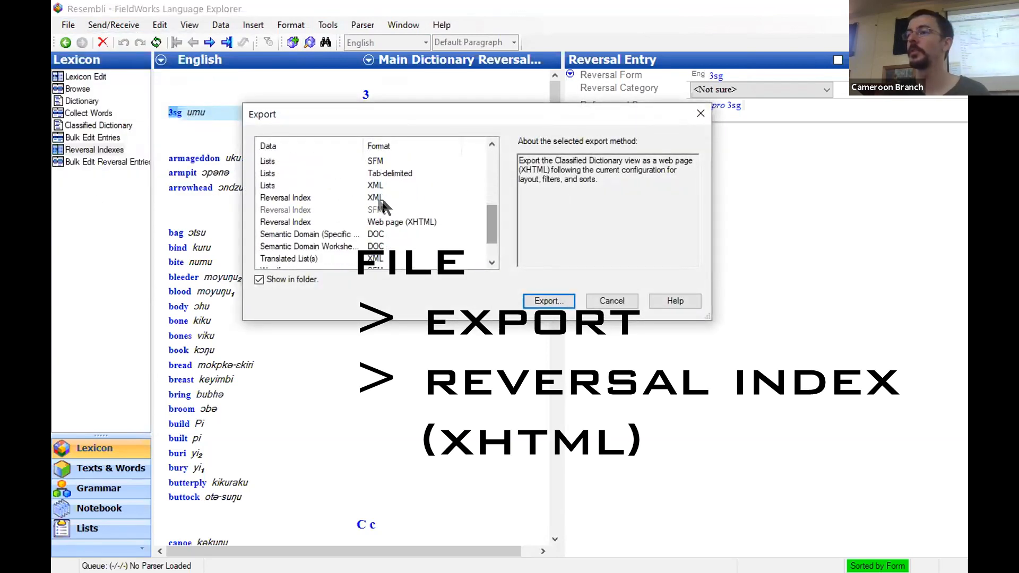
click(384, 227)
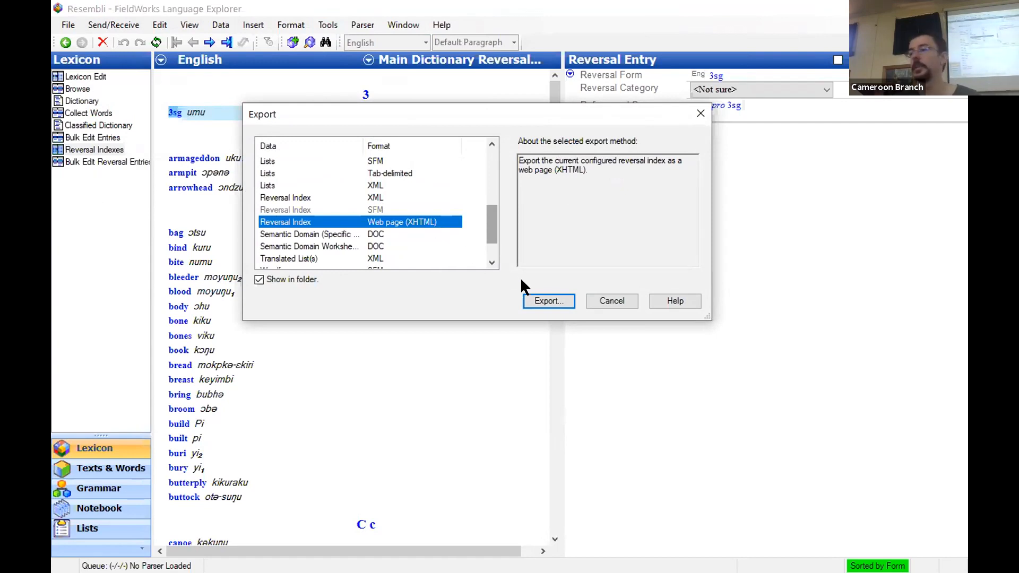
click(547, 301)
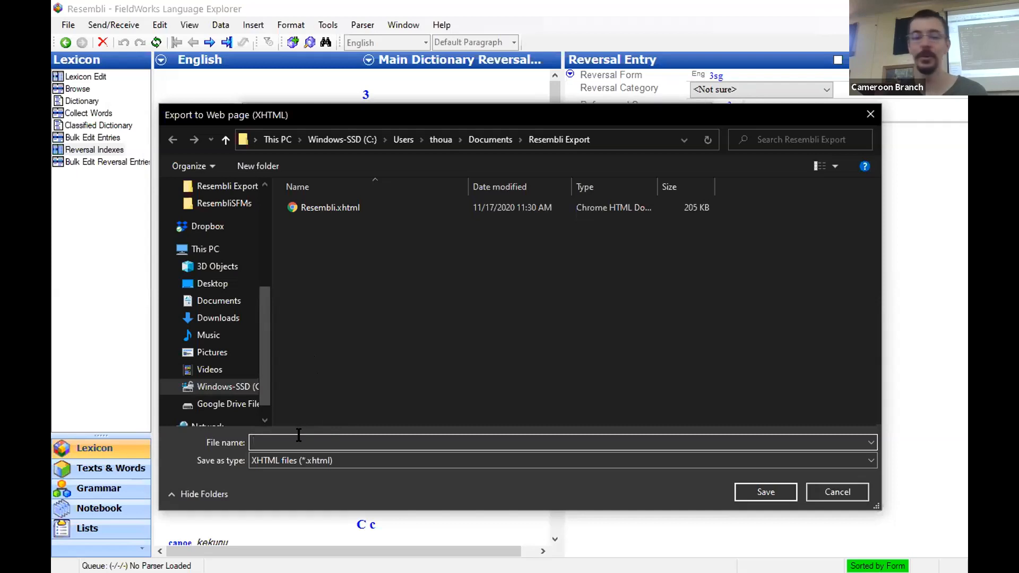
text(Resembli-Rev)
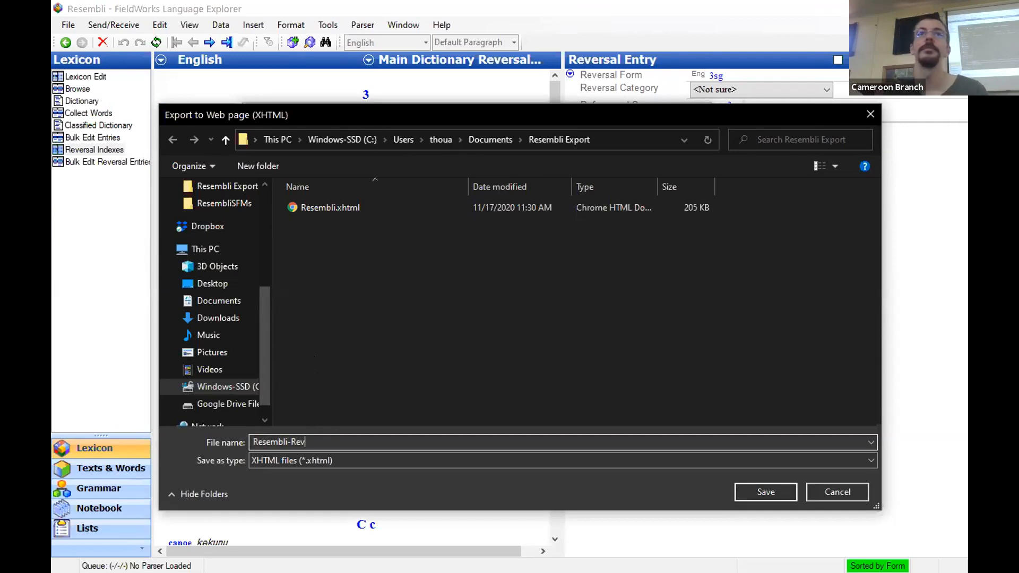
click(765, 491)
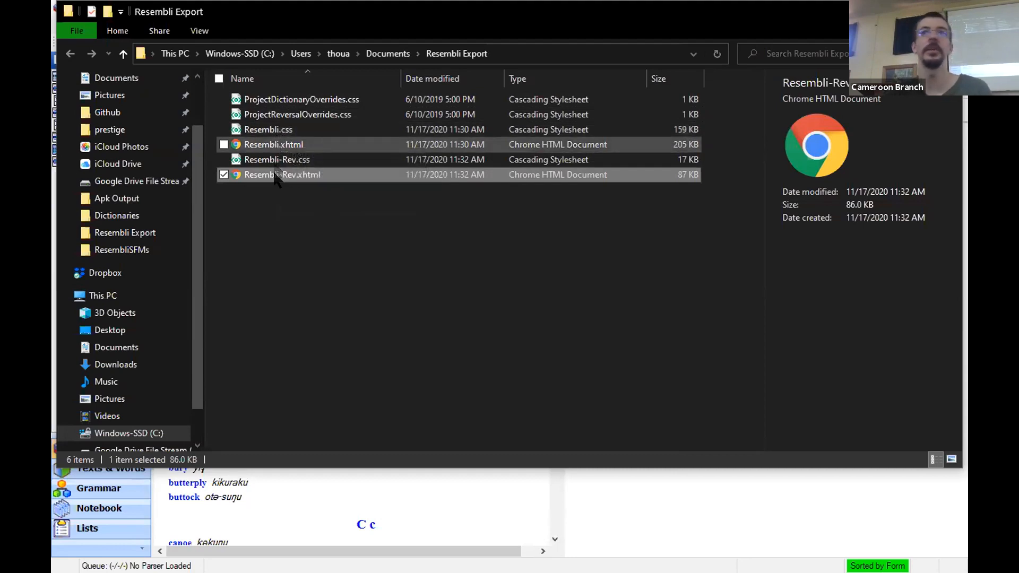
click(274, 148)
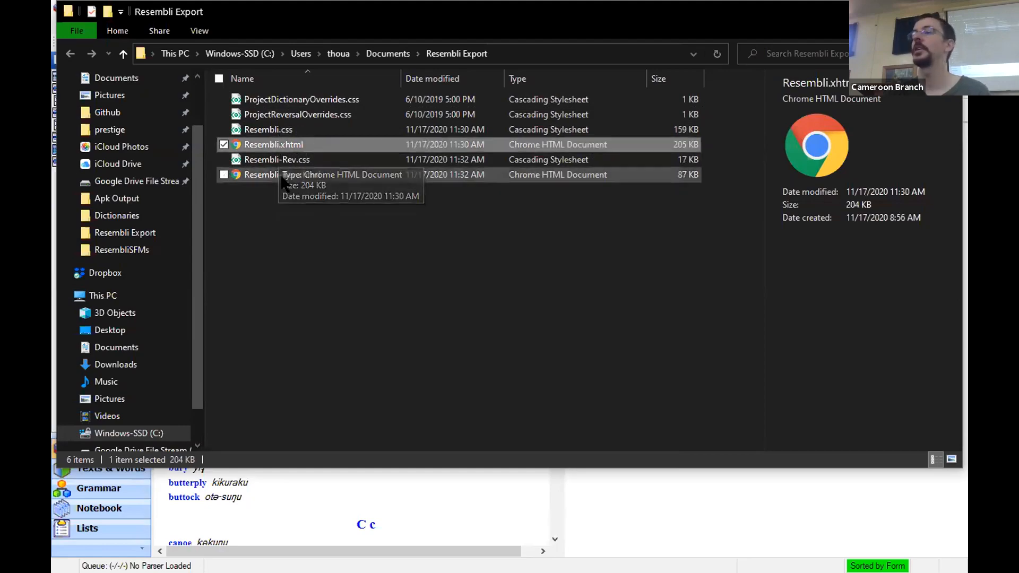
click(275, 176)
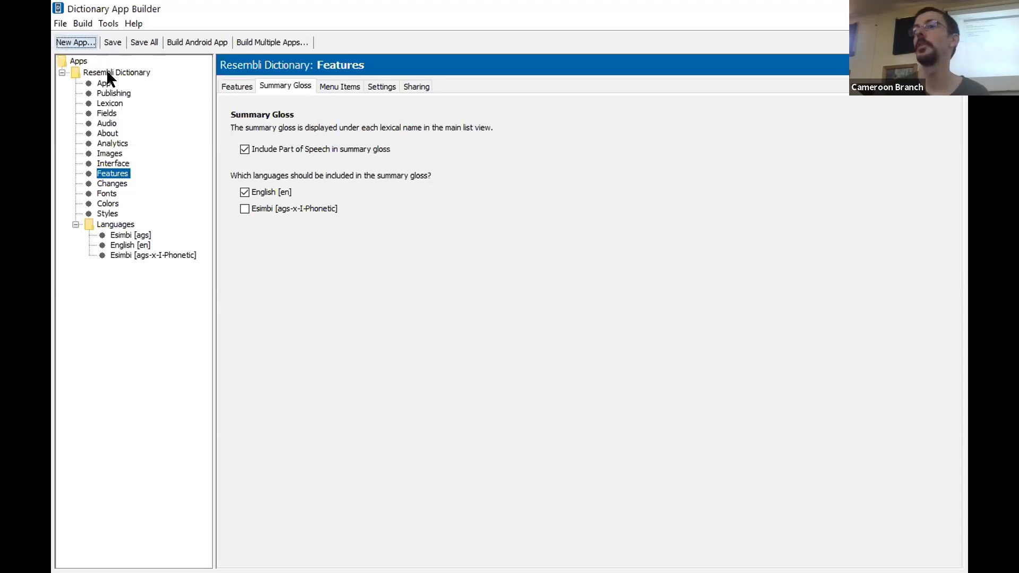
In Dictionary App Builder, start a new app with Resembli.xhtml from the Resembli Export folder as its lexicon database and accept the lexicon details
click(76, 42)
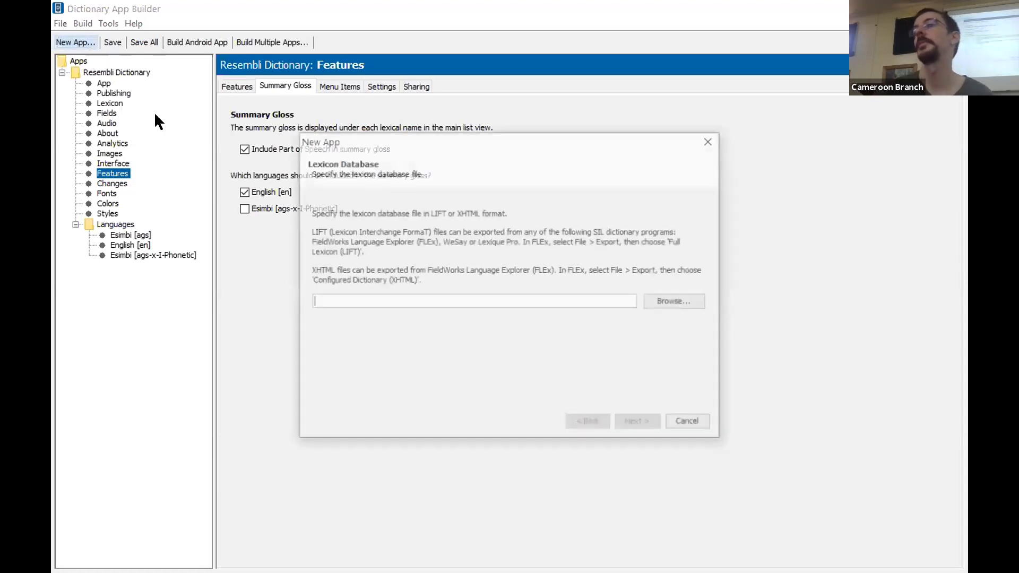
click(672, 303)
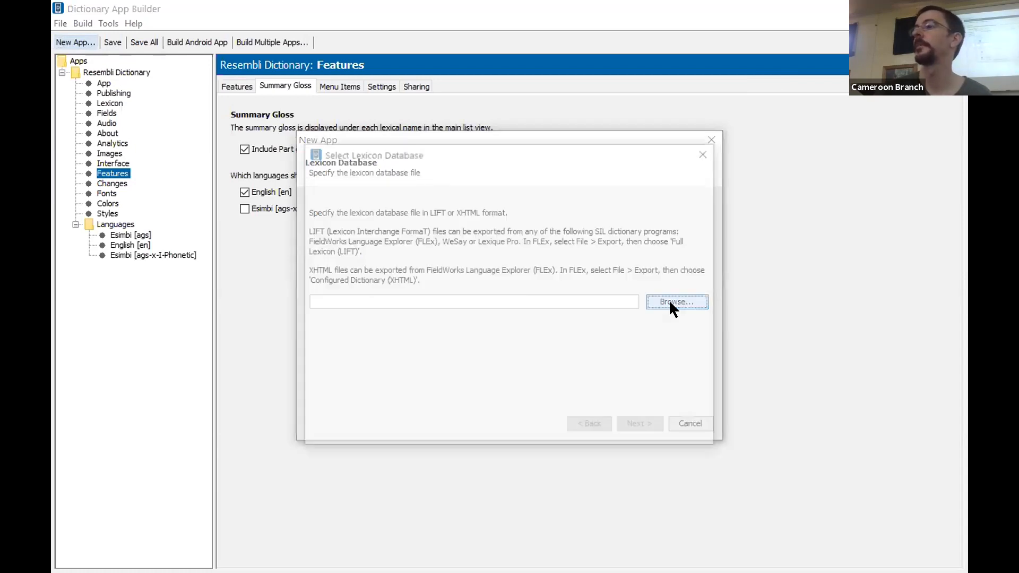
click(420, 197)
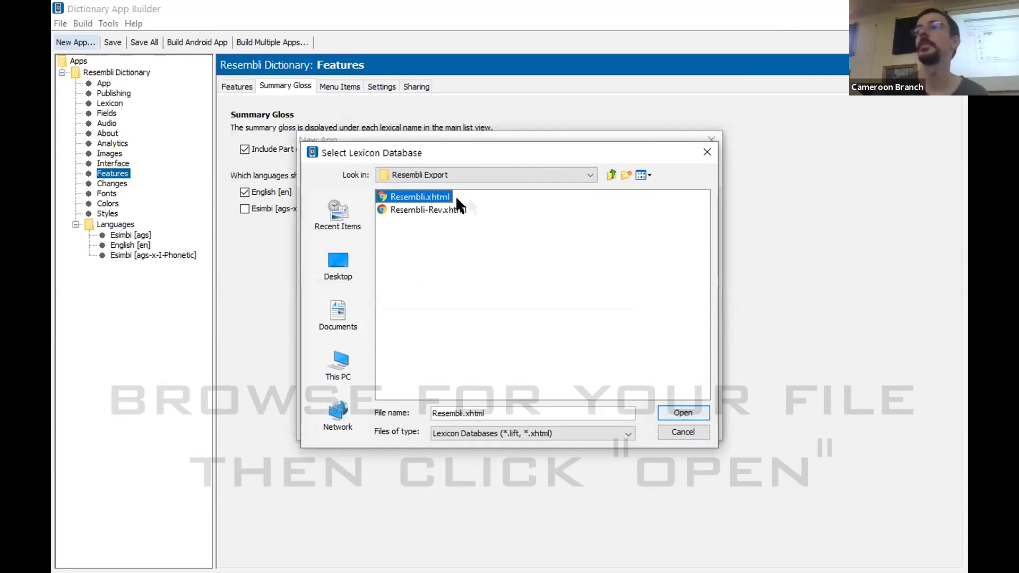
click(674, 409)
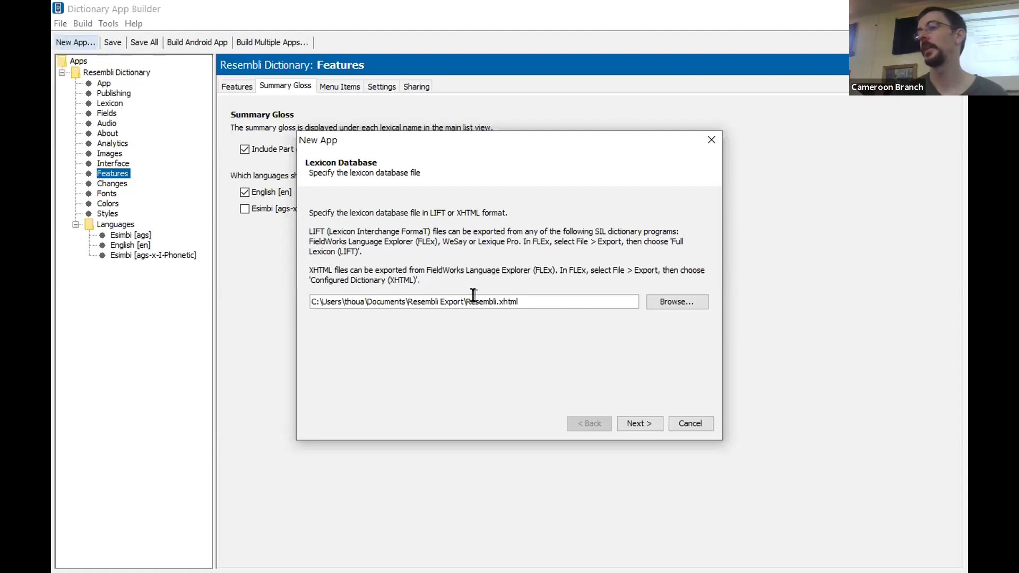
click(628, 421)
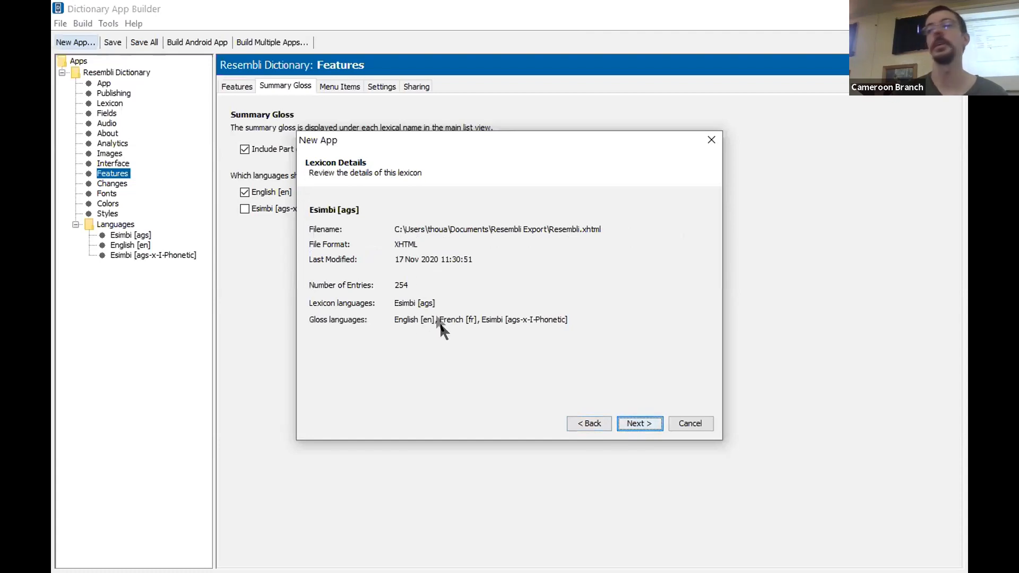
click(627, 421)
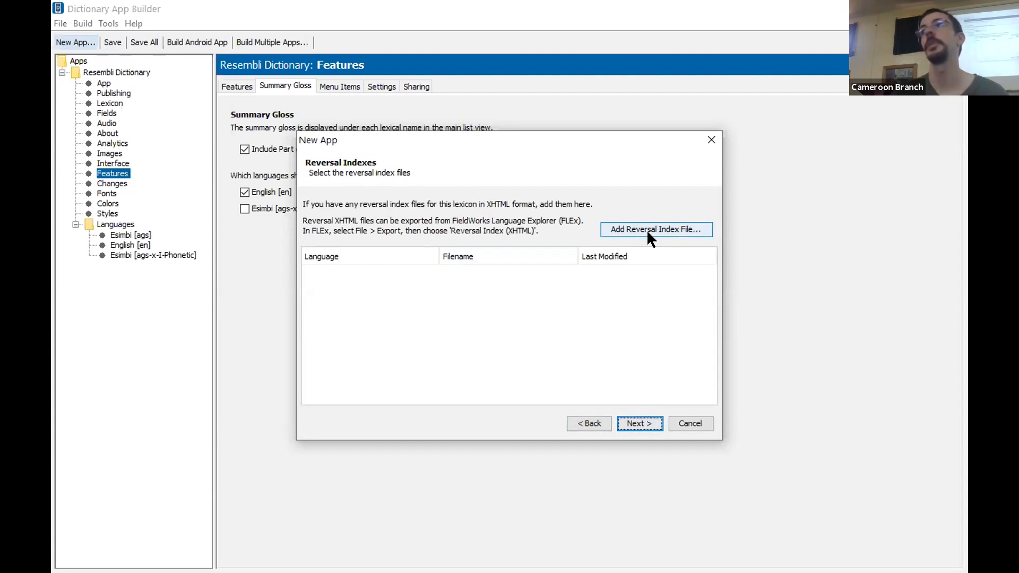
Add Resembli-Rev.xhtml as the new app's reversal index file and continue to the app name
click(619, 225)
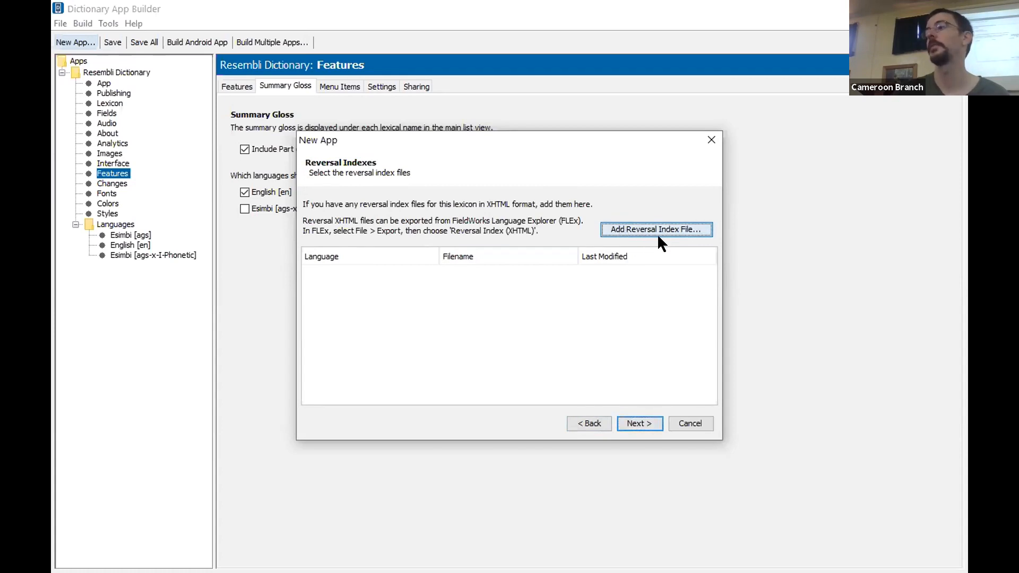
click(431, 240)
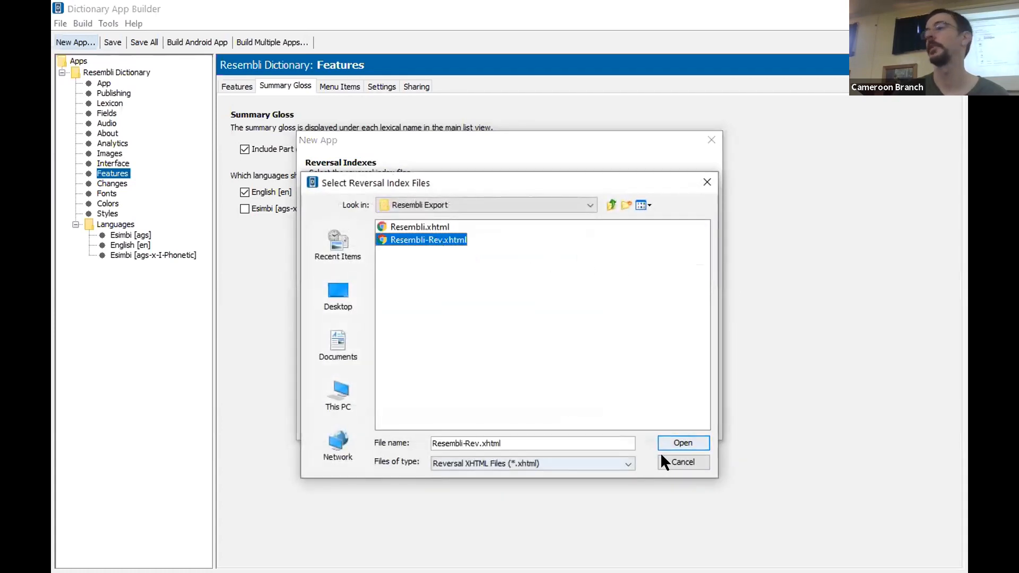
click(675, 442)
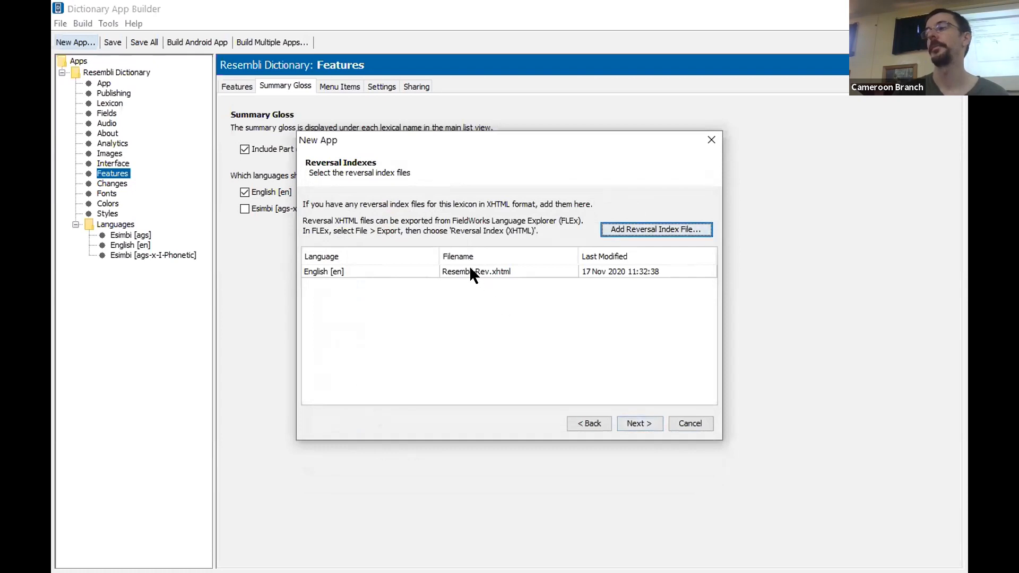
click(628, 422)
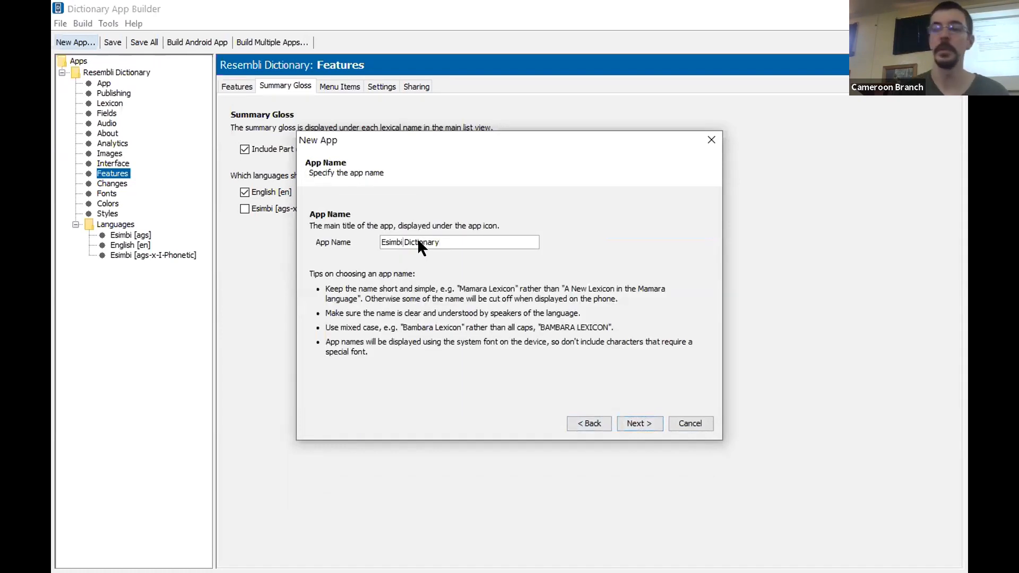
Name the new app Resembli Rev Dictionary and continue to the package name
key(BackSpace)
key(BackSpace)
key(BackSpace)
key(BackSpace)
key(BackSpace)
key(BackSpace)
text(Resembl)
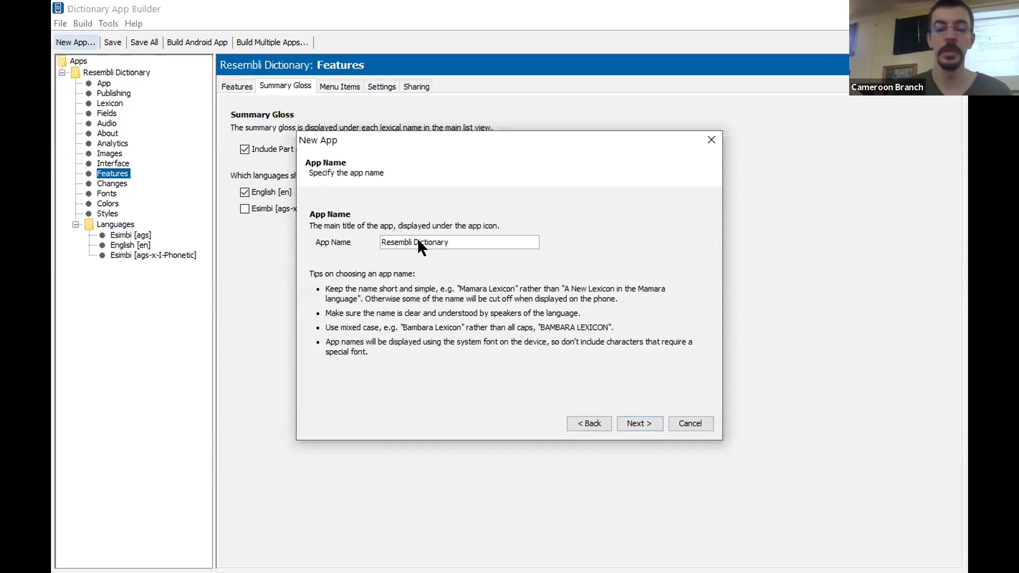
text(i Rev)
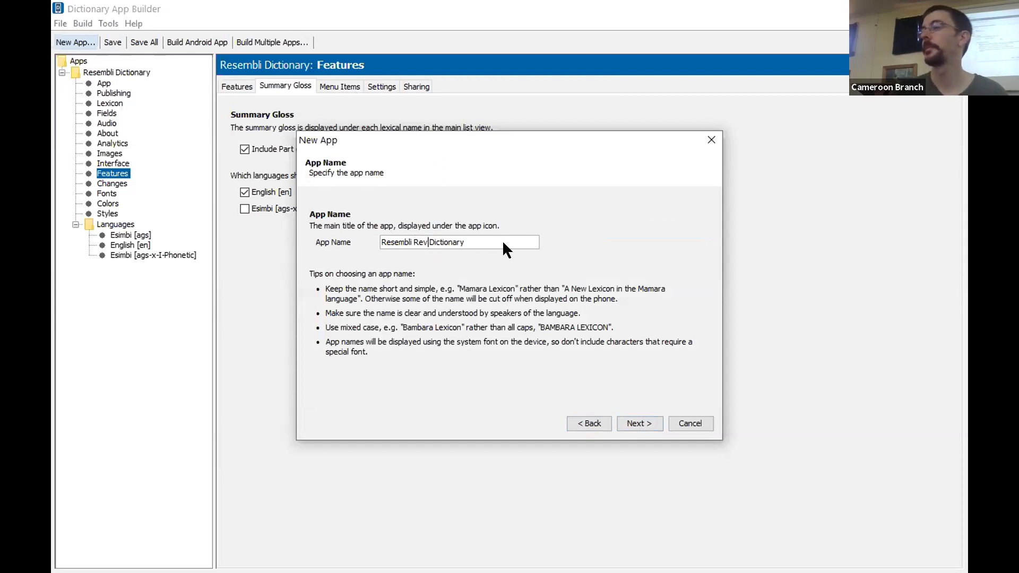
click(638, 419)
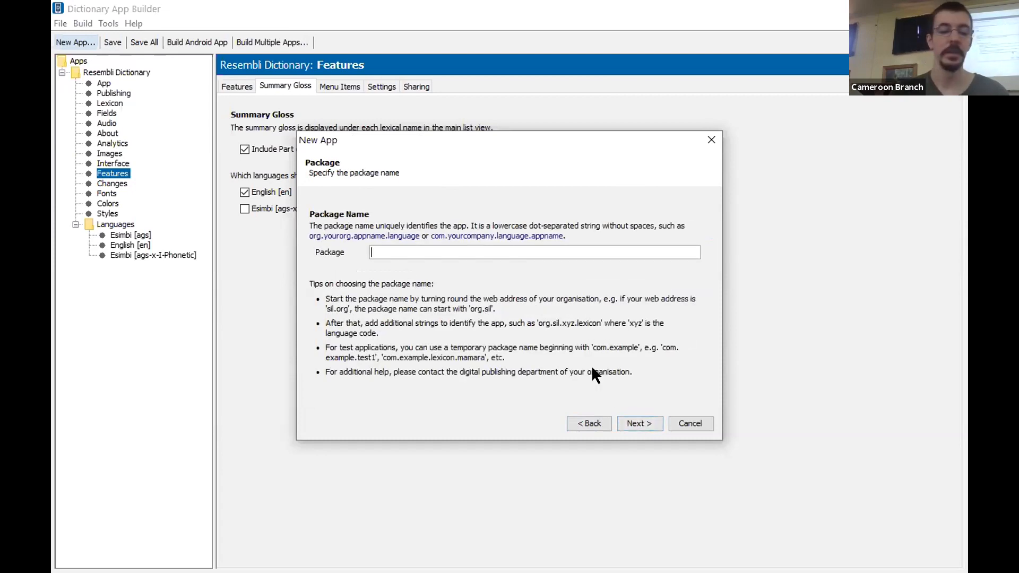
Set the app's package name to org.sil.cameroon.resembli2 and continue to font handling
text(org)
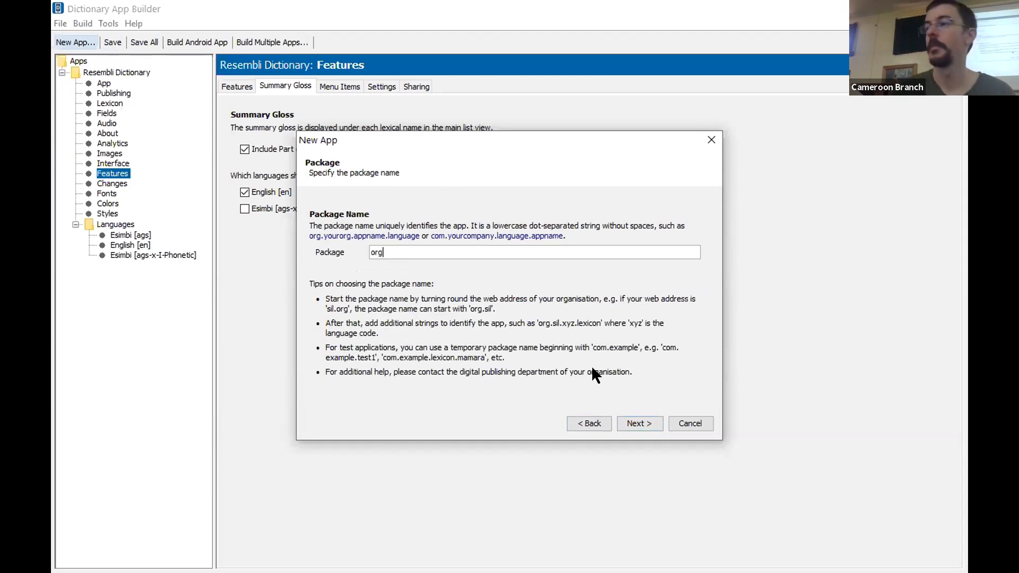
text(.s)
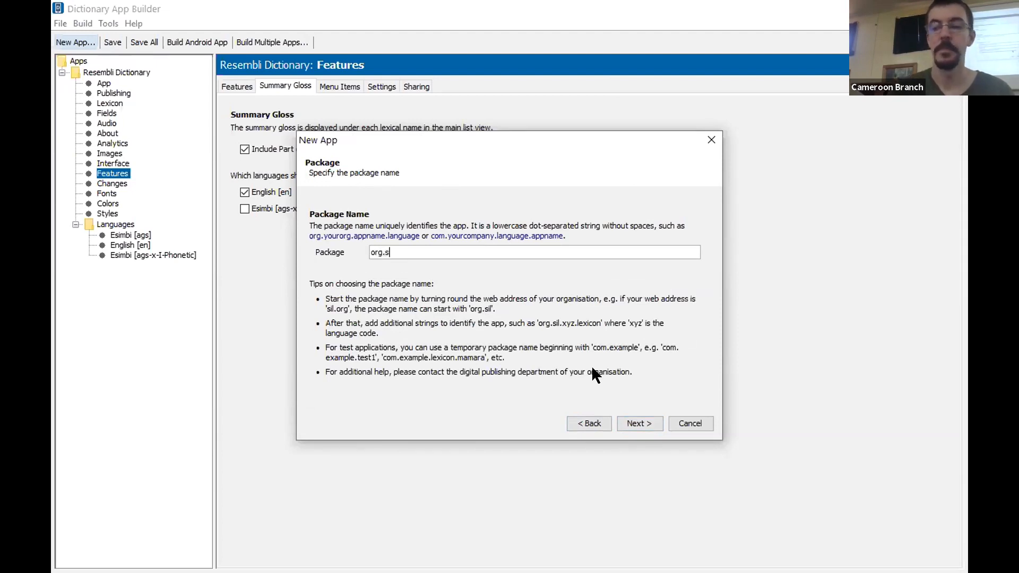
text(il.cameroon)
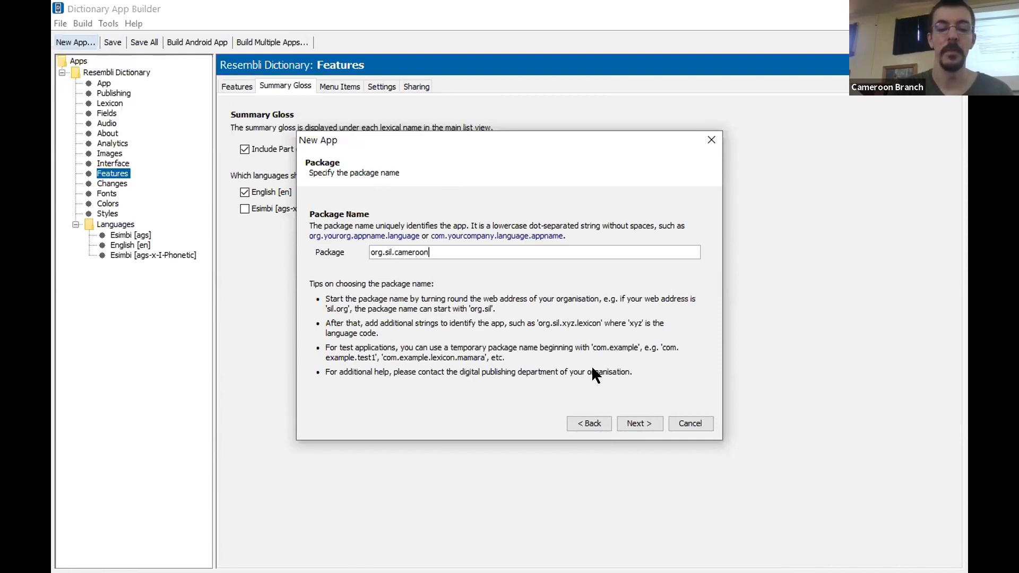
text(.esembi2)
key(Left)
key(Left)
key(Left)
key(Left)
key(Left)
key(Left)
text(r)
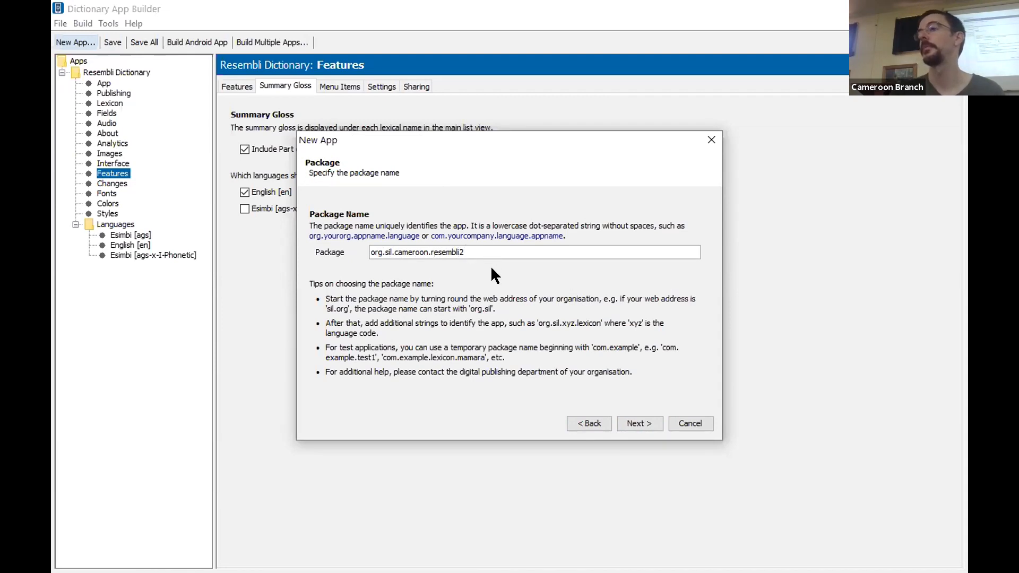
click(639, 421)
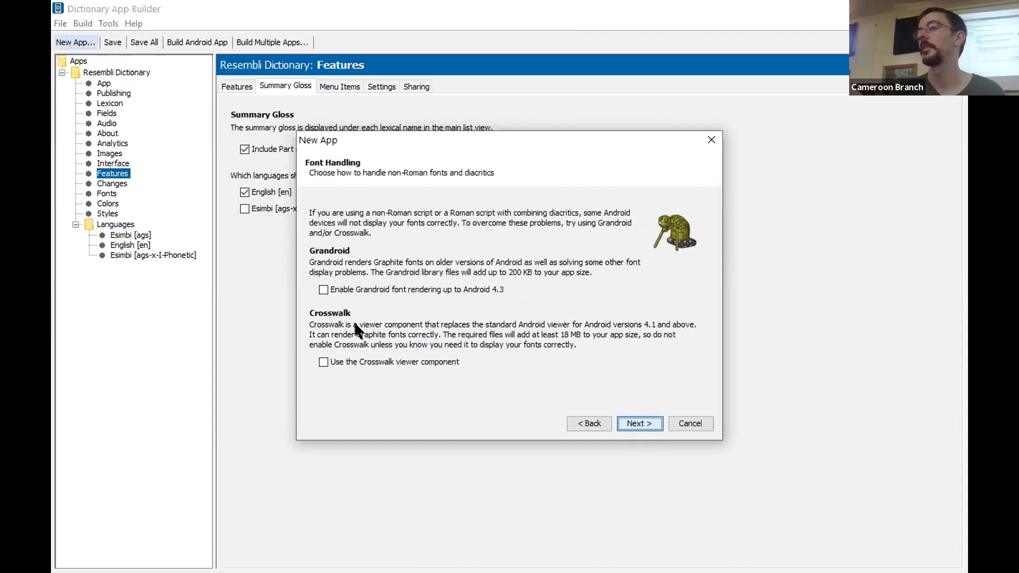
Enable Grandroid font rendering and set the Esimbi [ags] font to Andika (Africa subset), leaving the other language fonts as they are
click(353, 289)
click(639, 423)
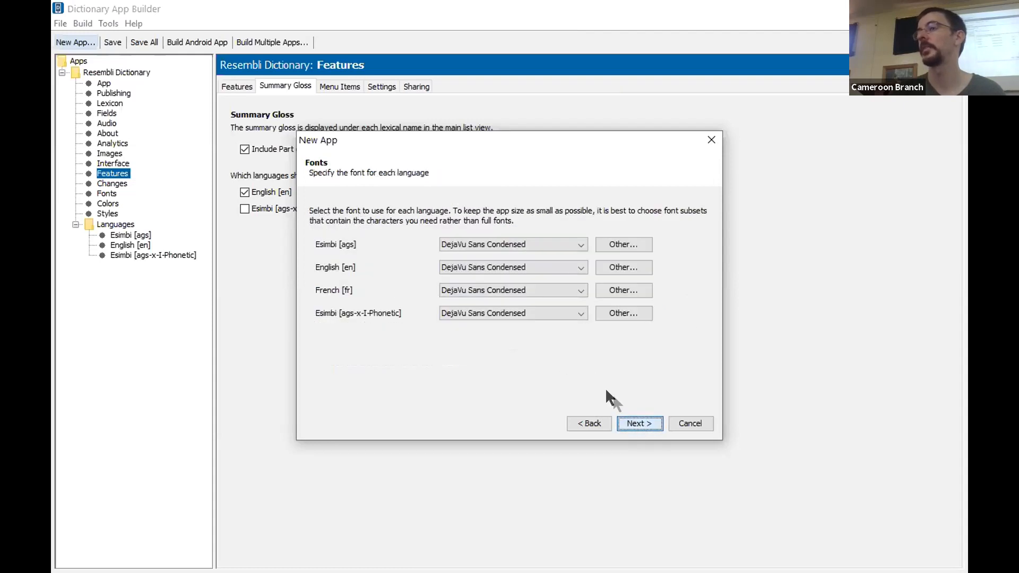
click(573, 244)
scroll(580, 290, down, 3)
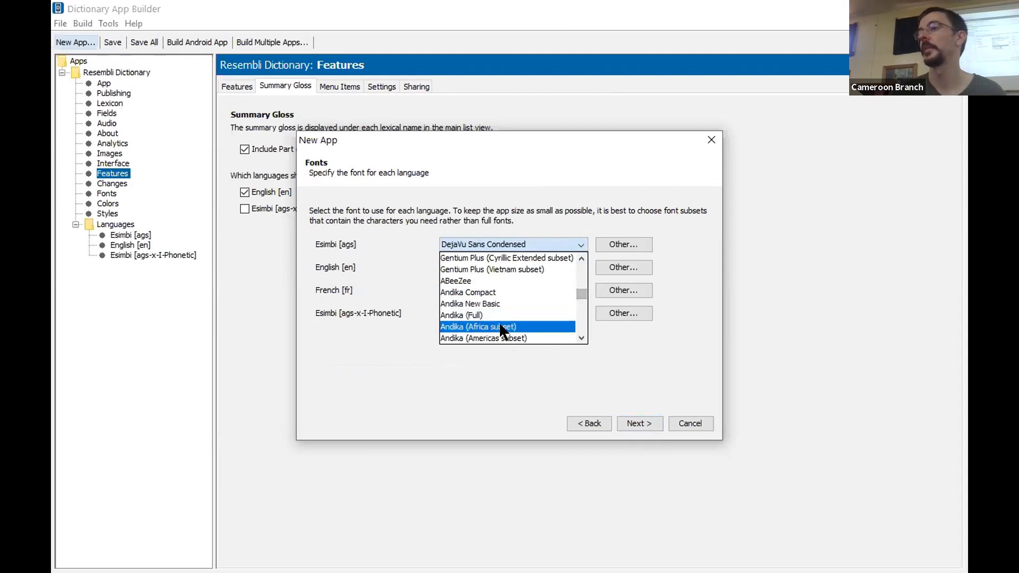
click(499, 325)
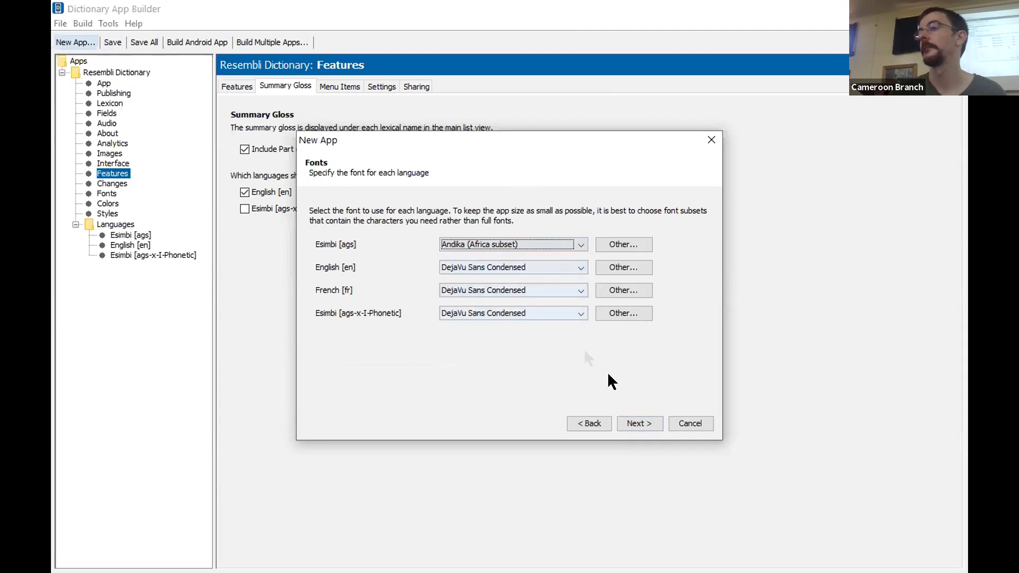
click(647, 423)
Choose the Dark Olive Green color scheme and the orange pot a-z launcher icon for the app
drag(691, 262, 695, 338)
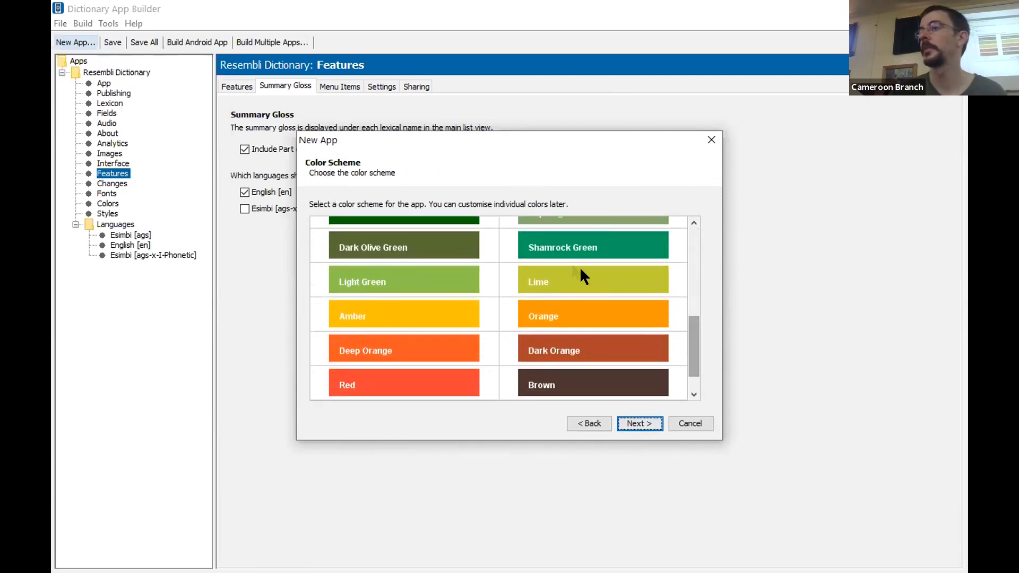
click(378, 263)
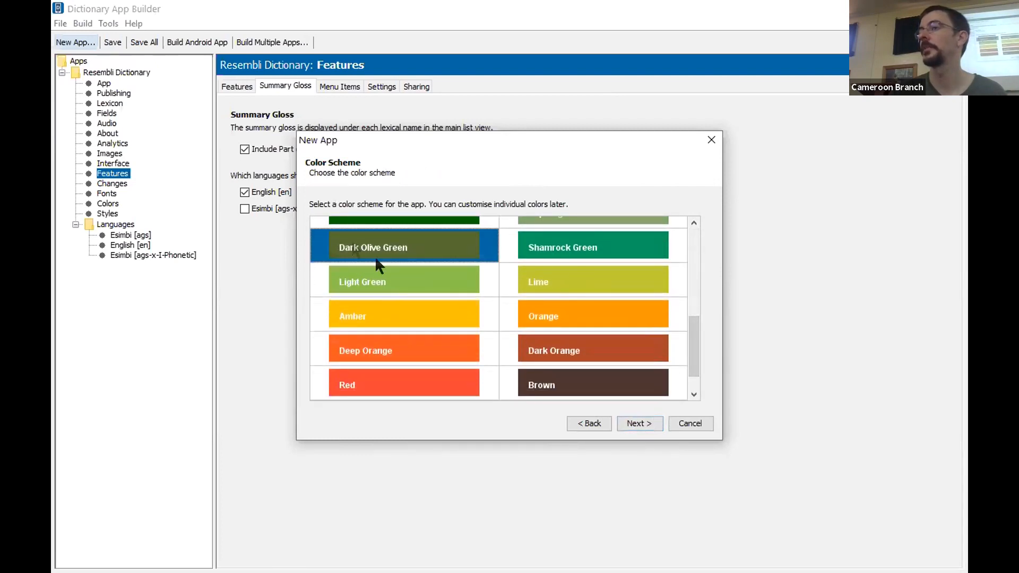
click(626, 419)
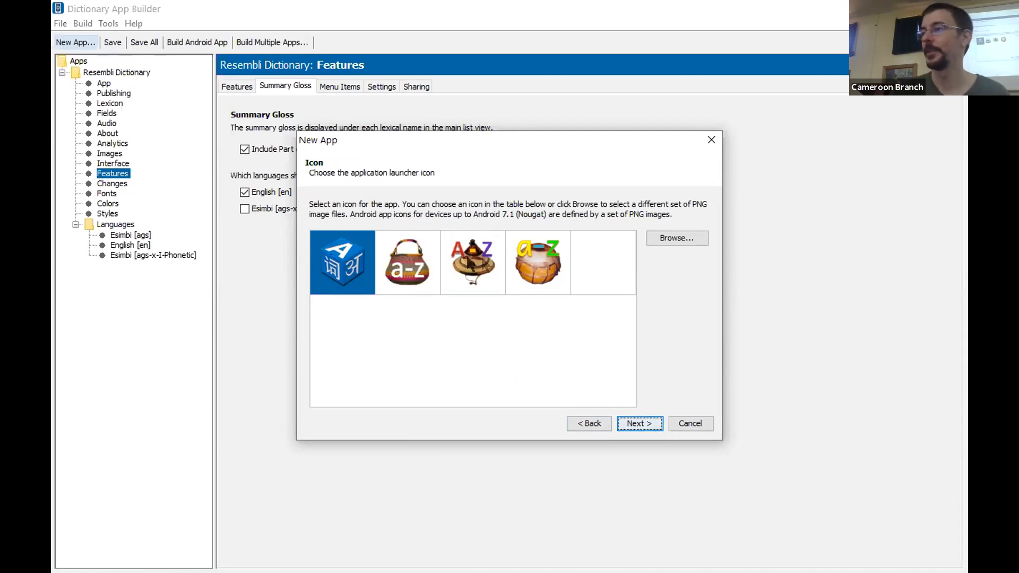
click(484, 282)
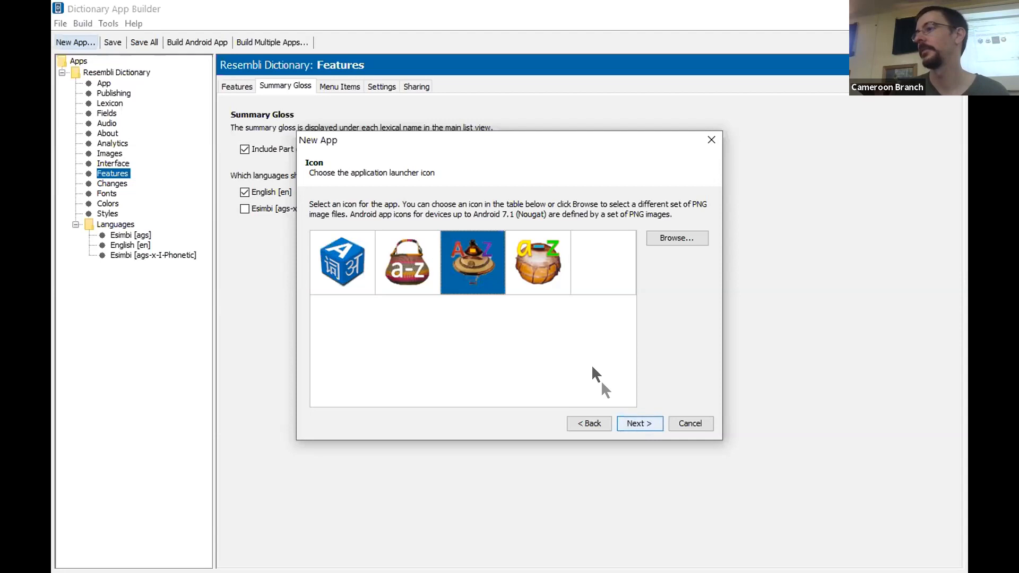
click(534, 254)
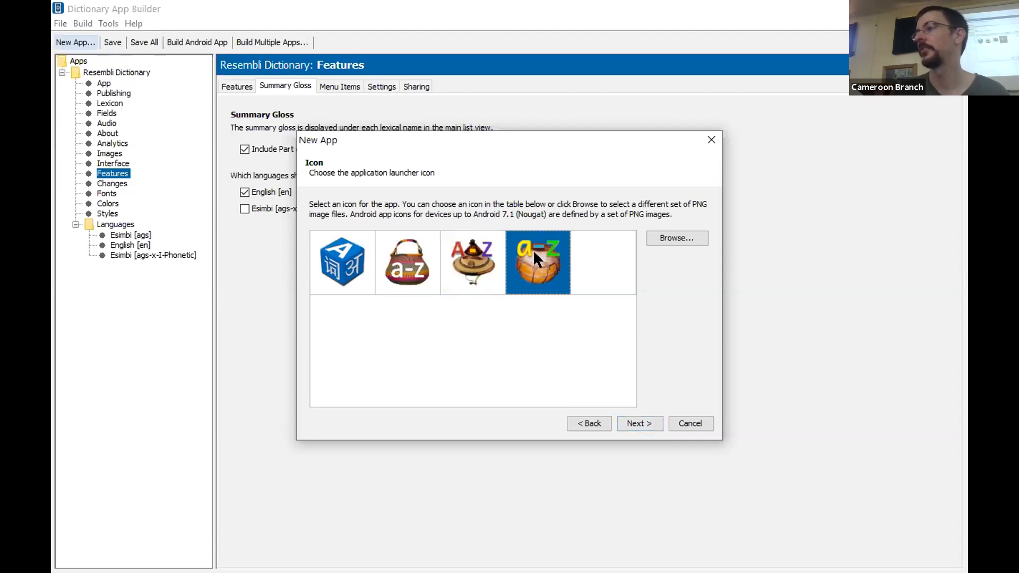
click(638, 424)
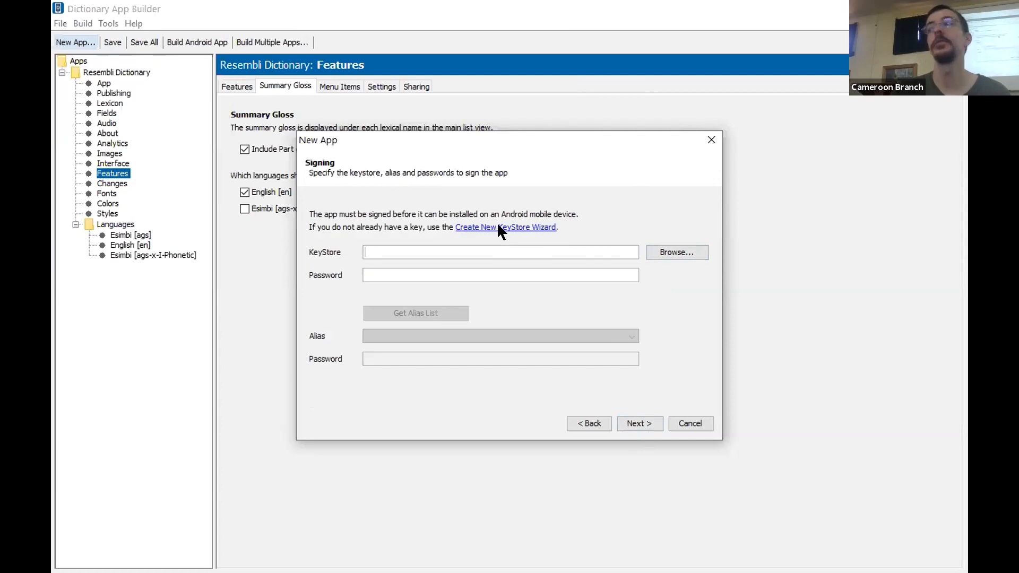
Sign the app with DABKeystore.keystore, entering the keystore password and the password for alias key1
click(670, 254)
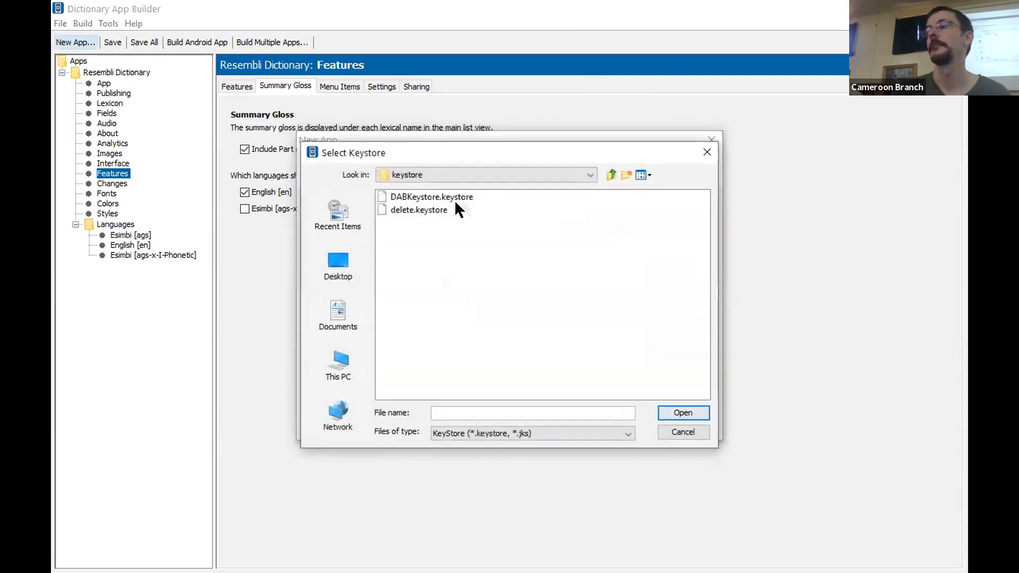
click(429, 199)
click(670, 412)
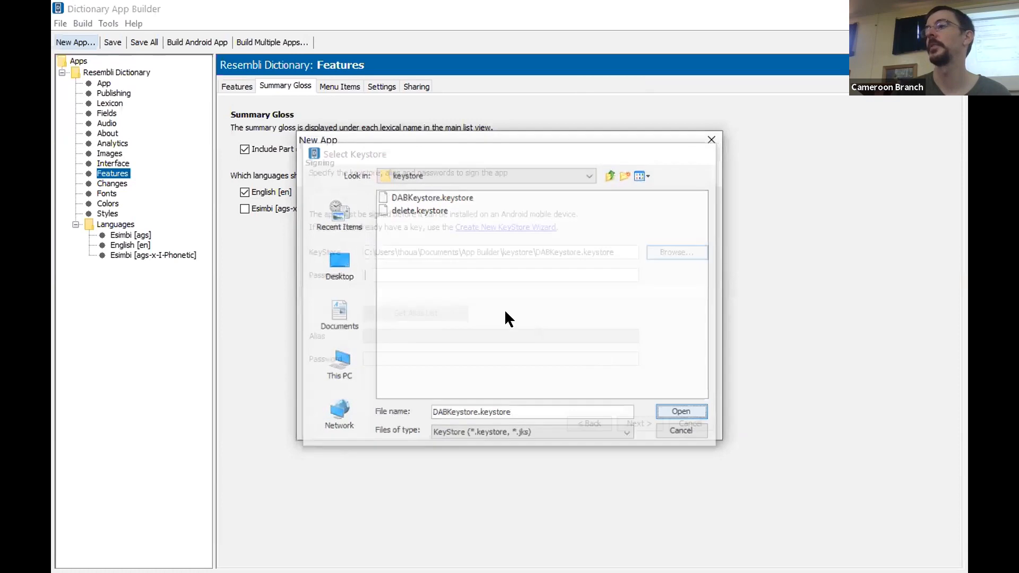
text(******)
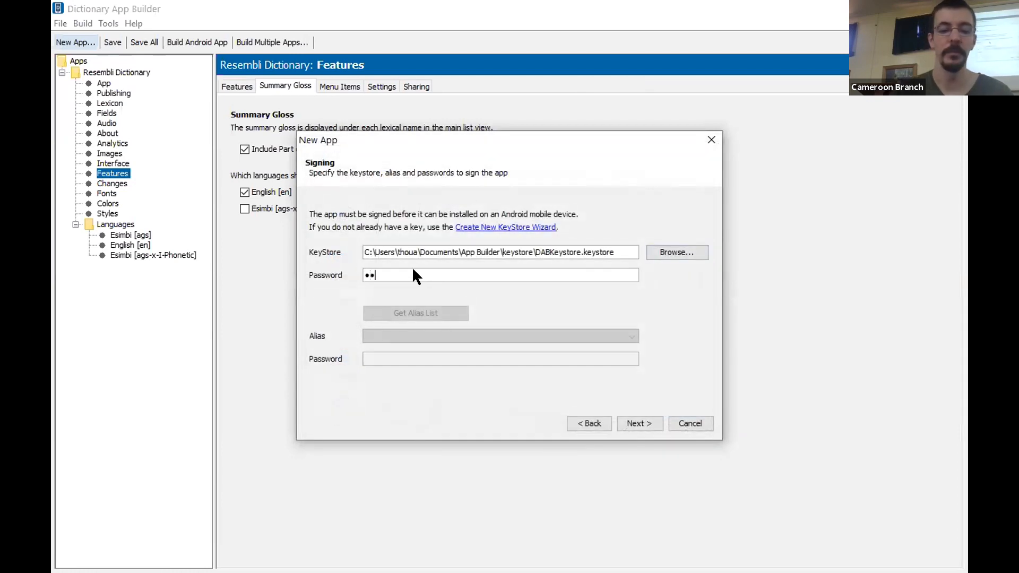
key(Return)
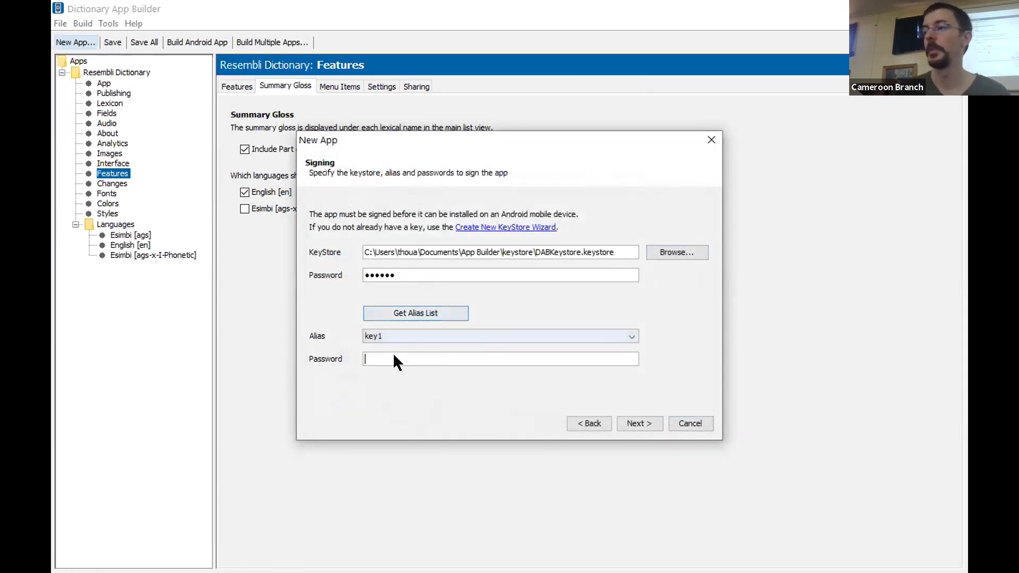
text(******)
click(633, 423)
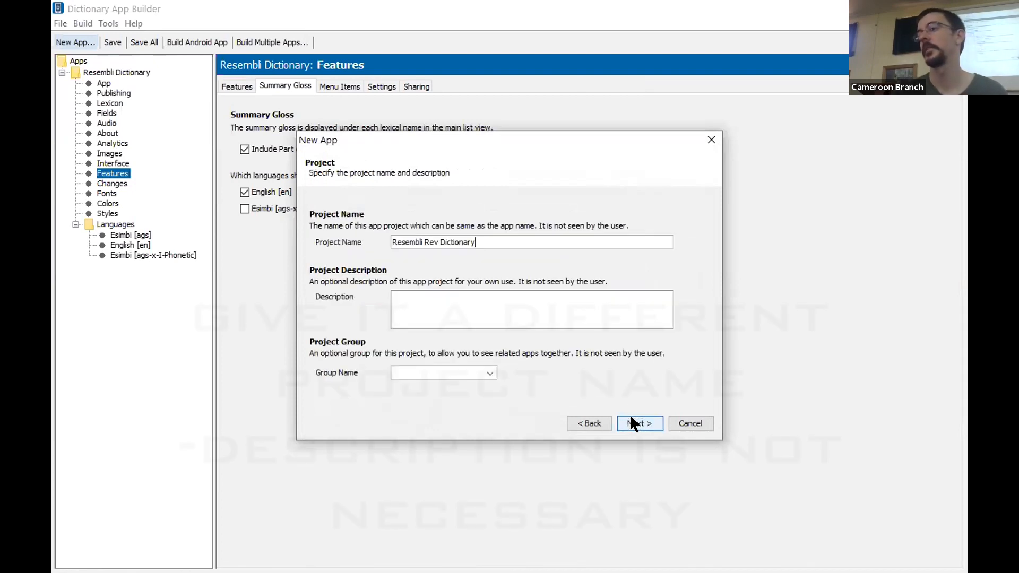
Describe the project as "This one has a reversal.", keep its name Resembli Rev Dictionary, and finish creating the app
click(455, 310)
text(This one has a reversal.)
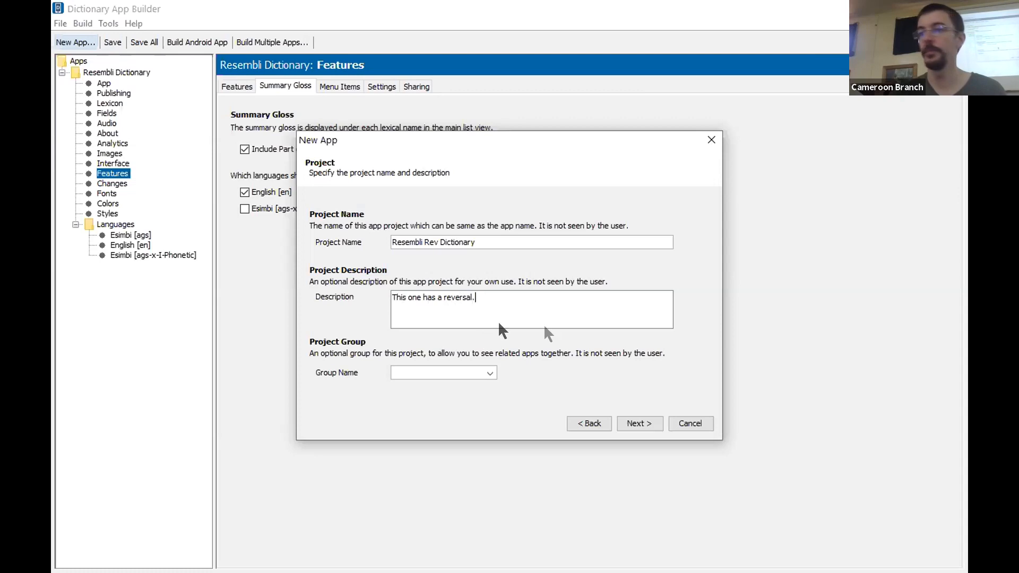
click(635, 417)
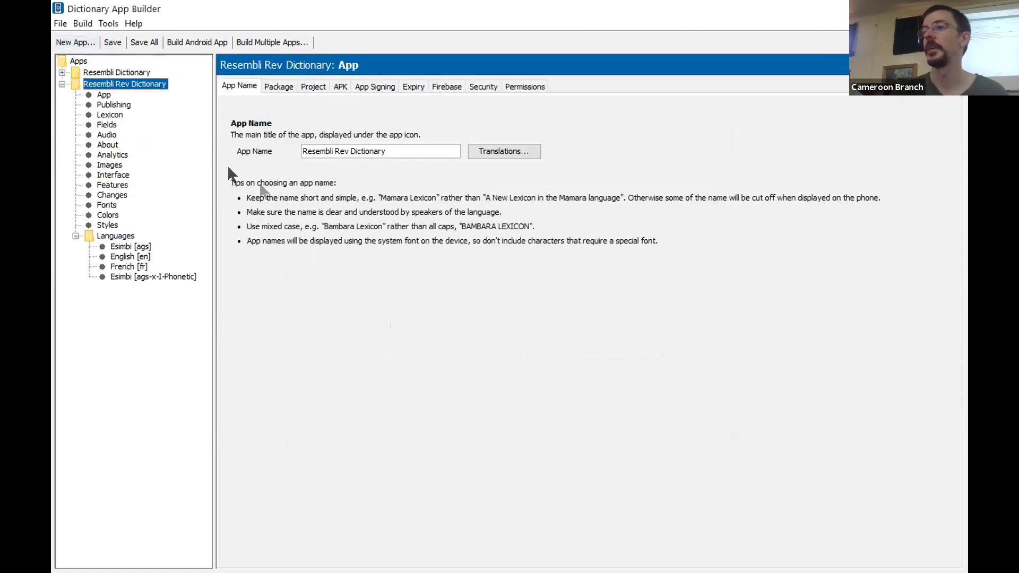
Try to build the Android app, and fill in its About page with "This one has the reversal."
click(190, 43)
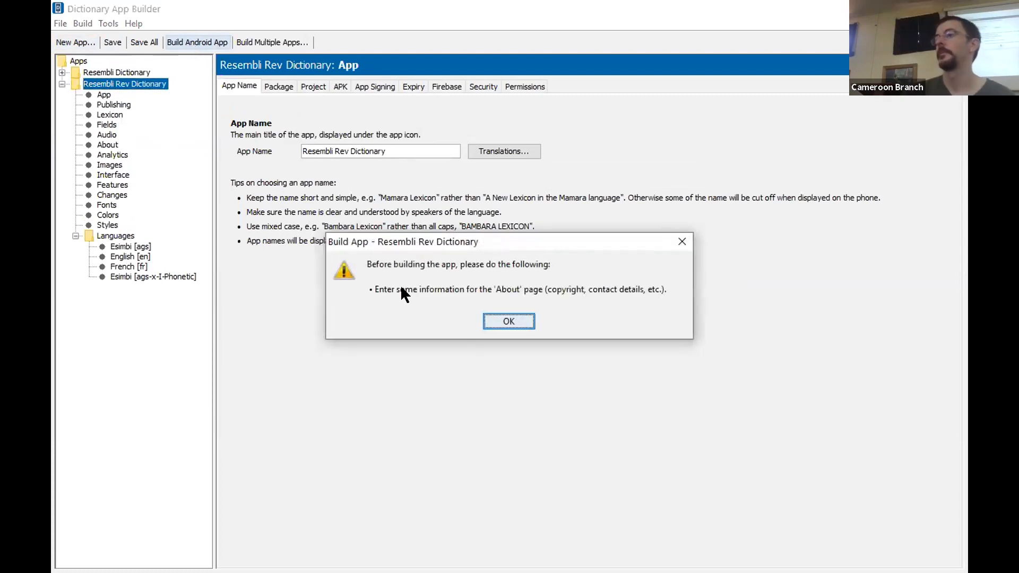
click(508, 319)
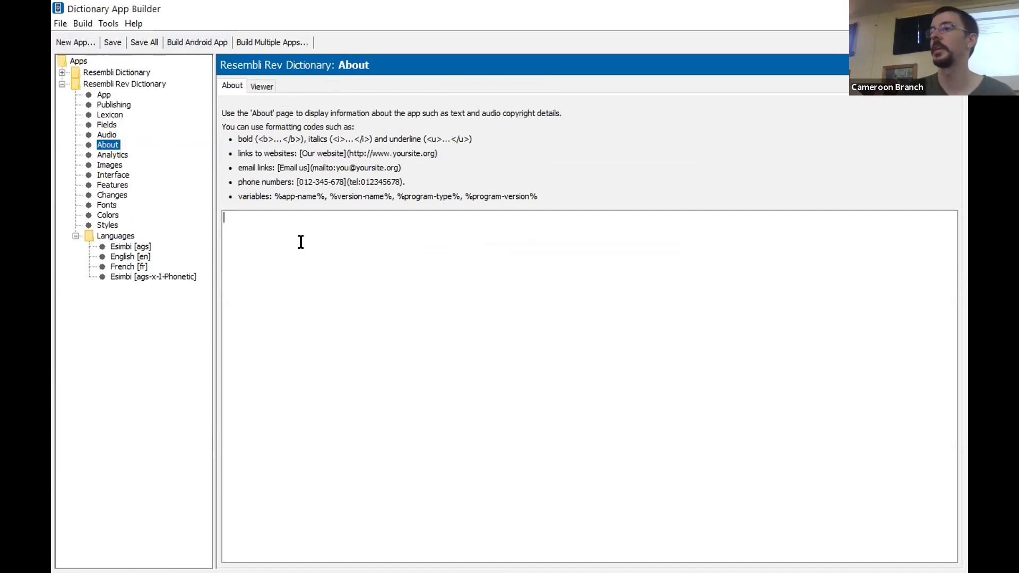
text(This )
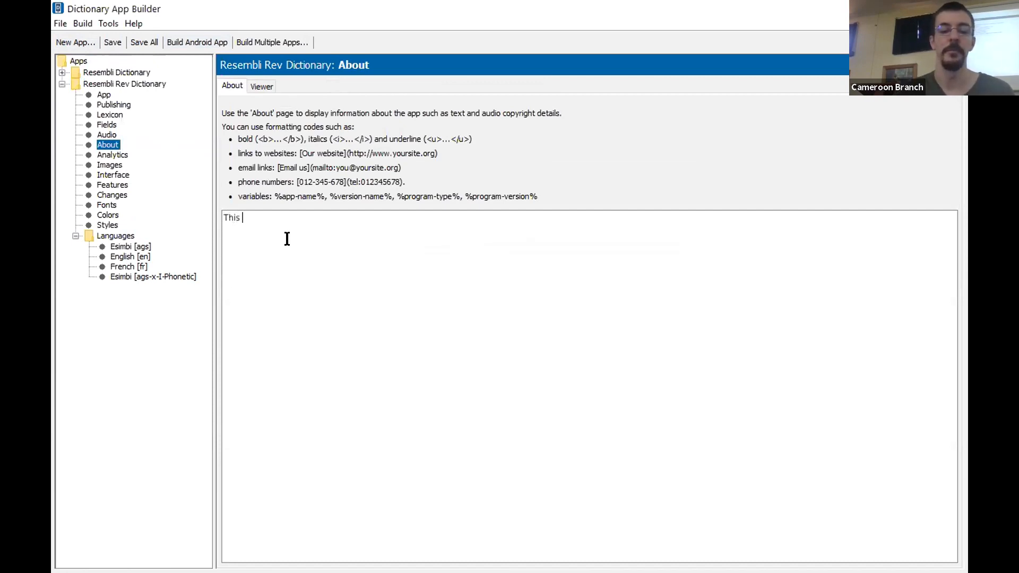
text(one has to)
key(BackSpace)
key(BackSpace)
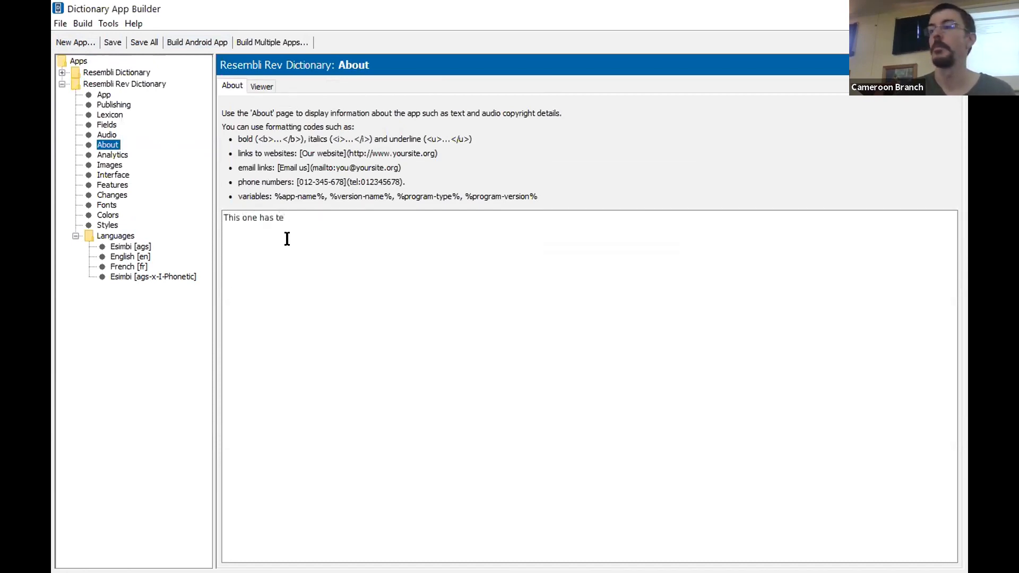
text(he rever)
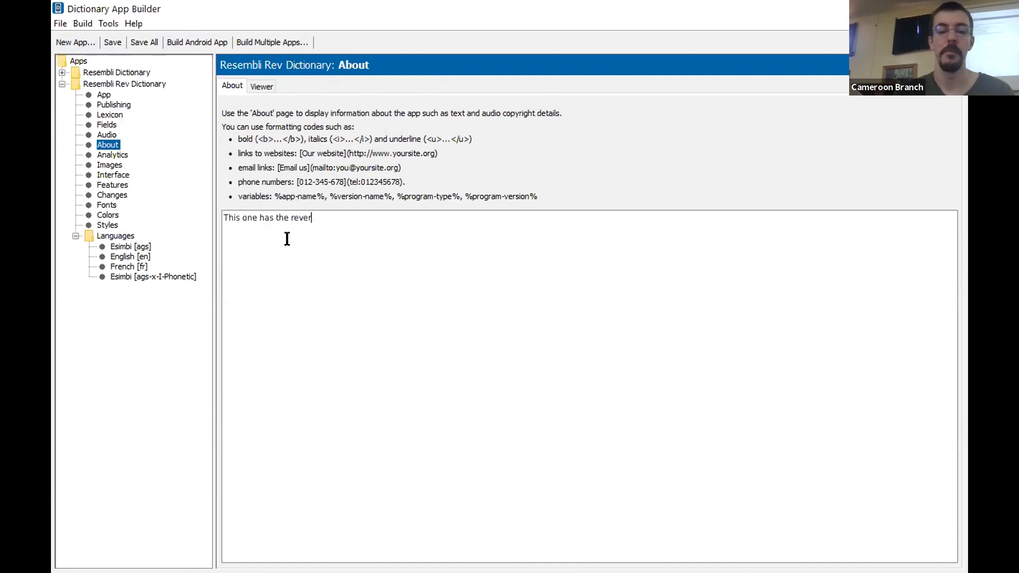
text(sal.)
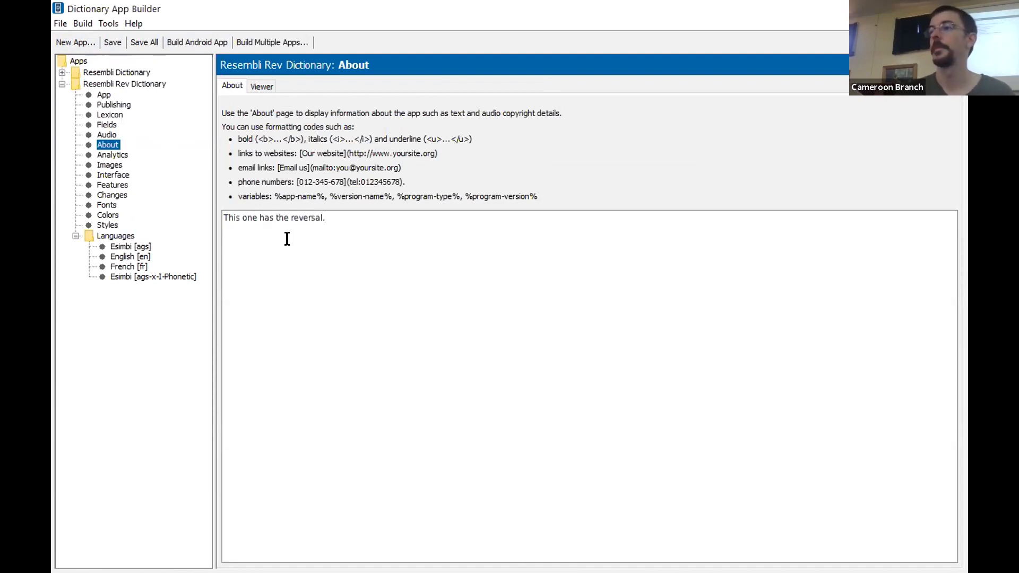
Build the Android app for Resembli Rev Dictionary and follow the compilation output
click(201, 40)
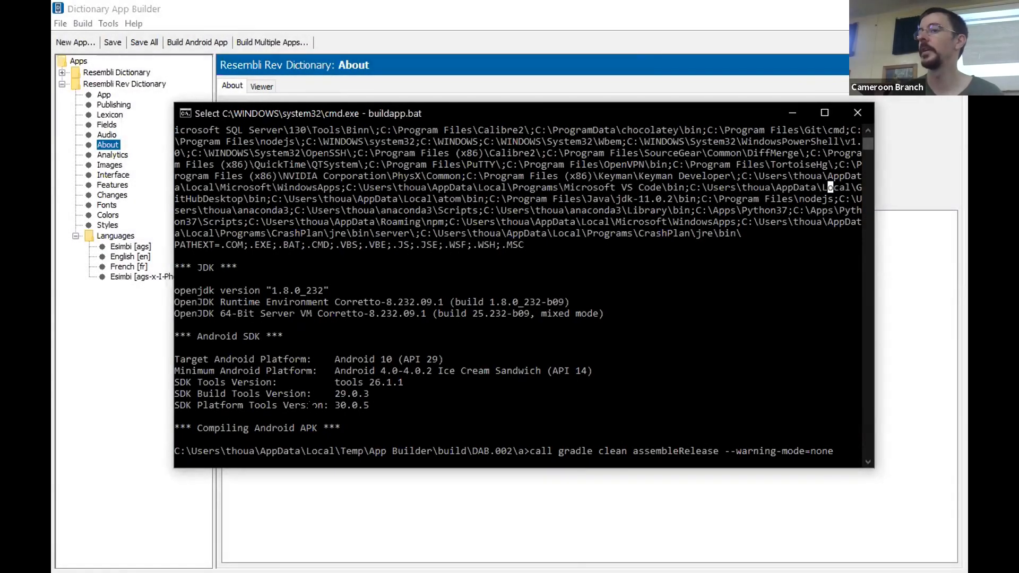
scroll(339, 308, down, 2)
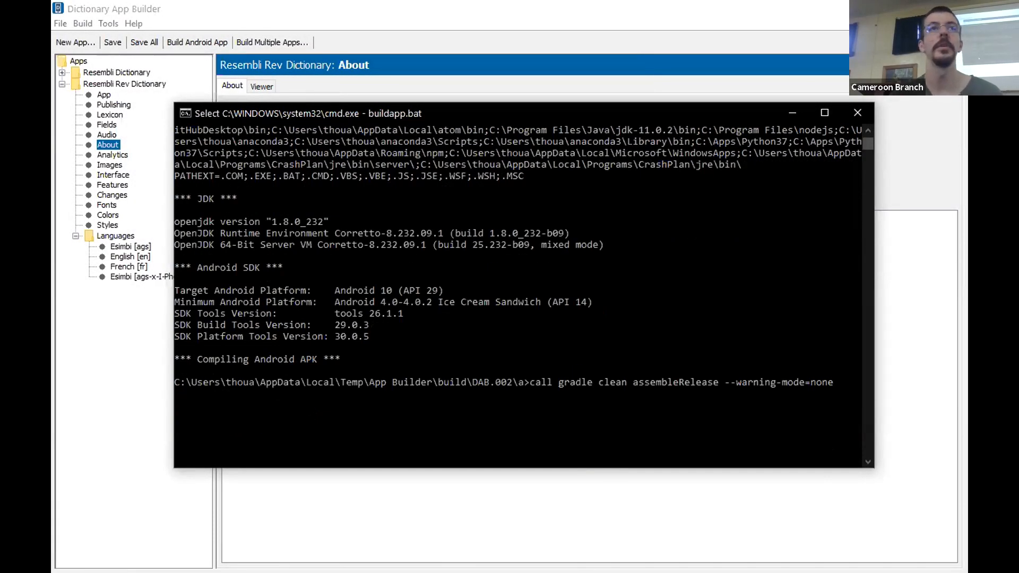